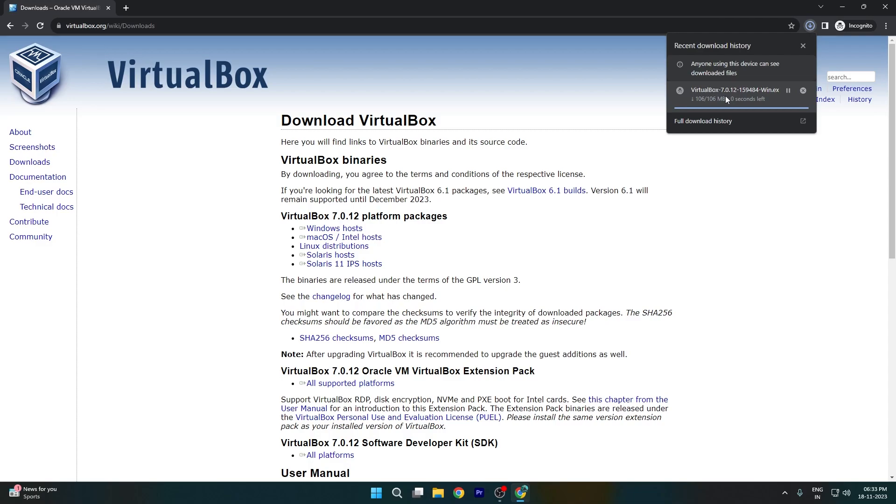
Step: Launch the downloaded VirtualBox 7.0.12 installer and set its install location to C:\Program Files\Oracle\VirtualBox\New Folder\
{"action": "left_click", "coordinate": [727, 96]}
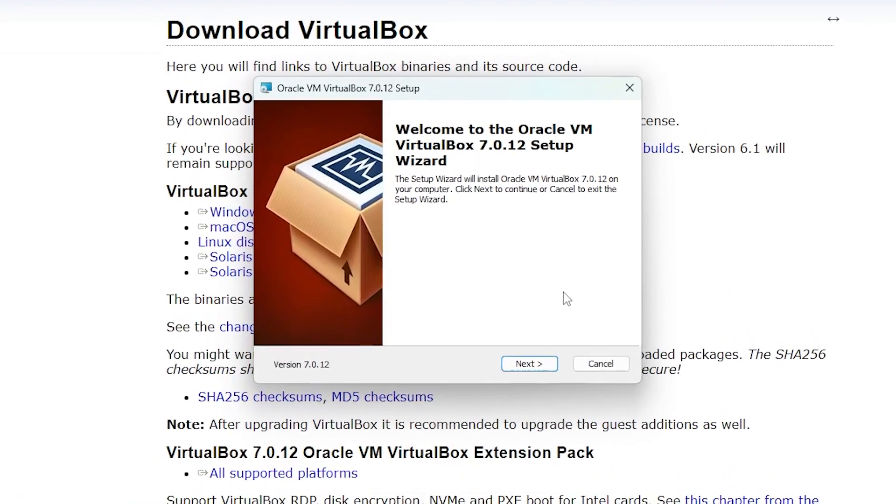
{"action": "left_click", "coordinate": [537, 364]}
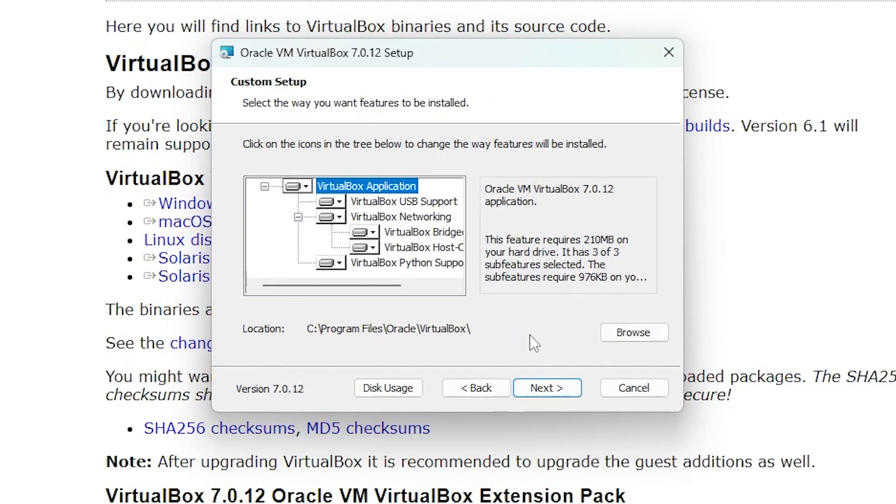
{"action": "left_click", "coordinate": [634, 333]}
{"action": "left_click", "coordinate": [439, 149]}
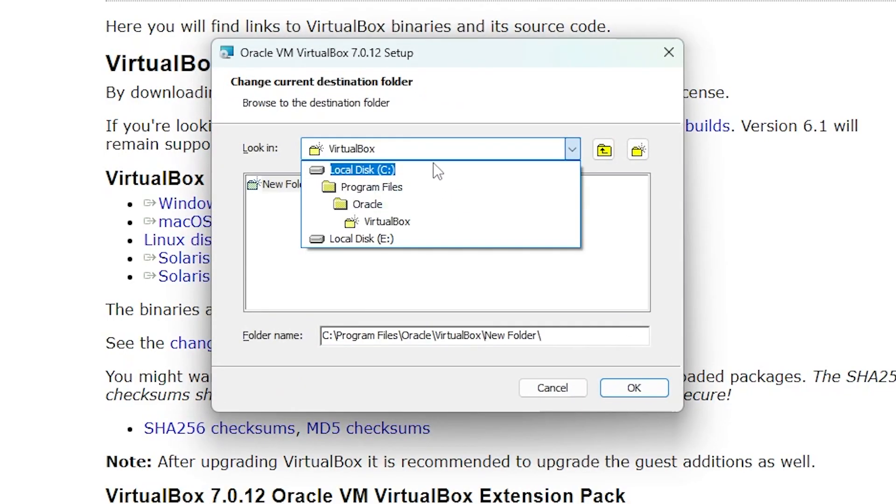
{"action": "left_click", "coordinate": [573, 149]}
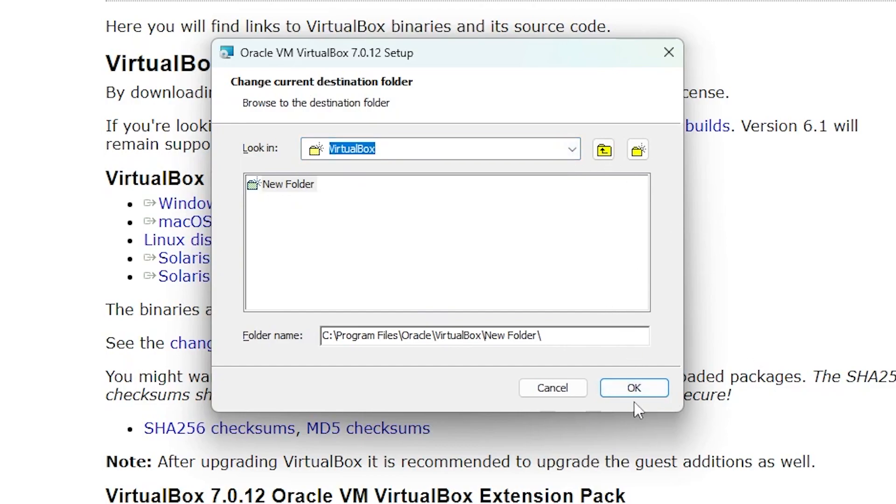
{"action": "left_click", "coordinate": [640, 388]}
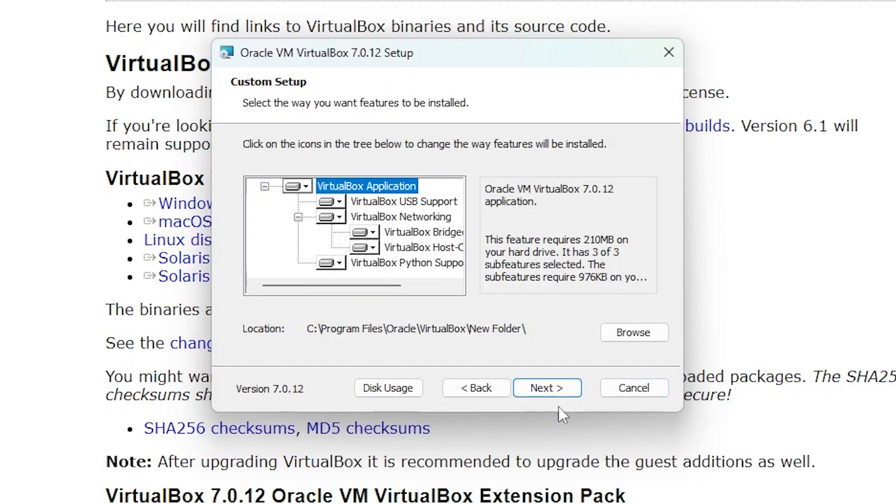
Step: Accept the network interfaces and missing Python dependencies warnings, install VirtualBox, and finish setup with the program starting after installation
{"action": "left_click", "coordinate": [552, 391]}
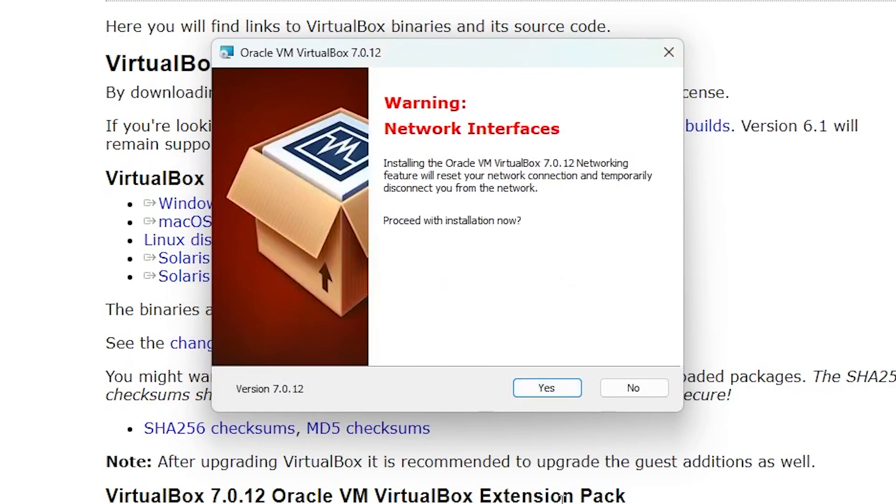
{"action": "left_click", "coordinate": [530, 394]}
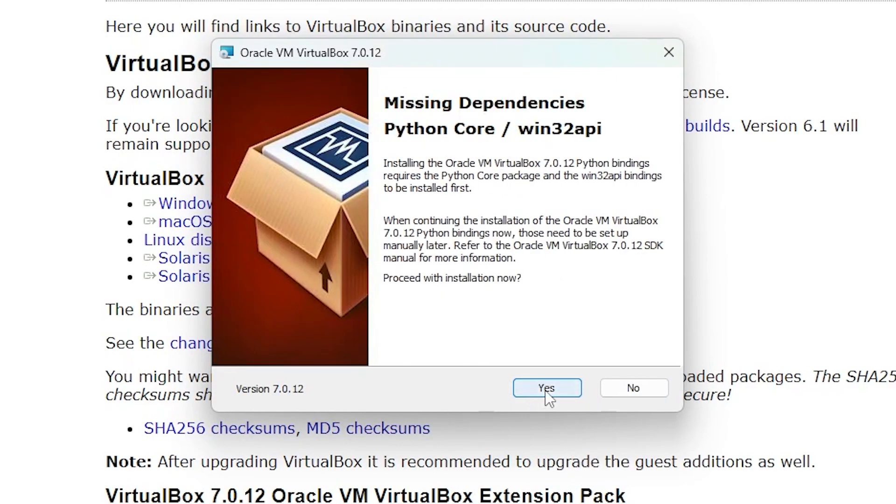
{"action": "left_click", "coordinate": [546, 391]}
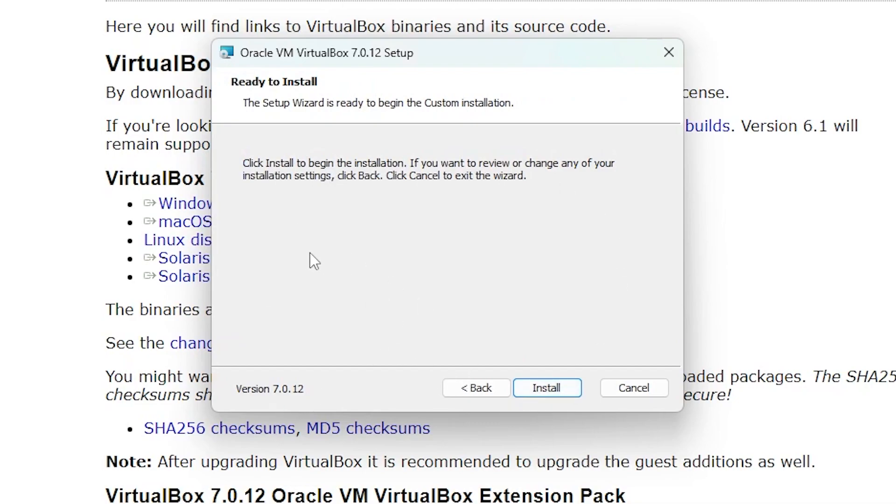
{"action": "left_click", "coordinate": [560, 392]}
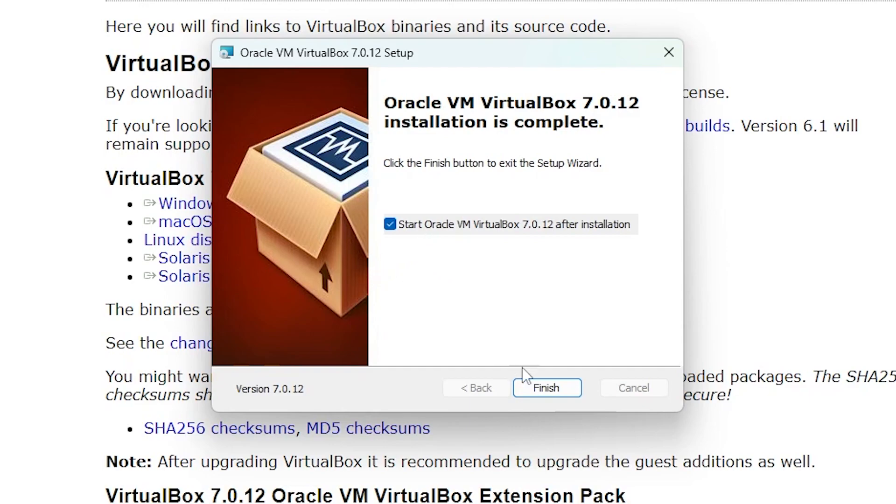
{"action": "left_click", "coordinate": [544, 390]}
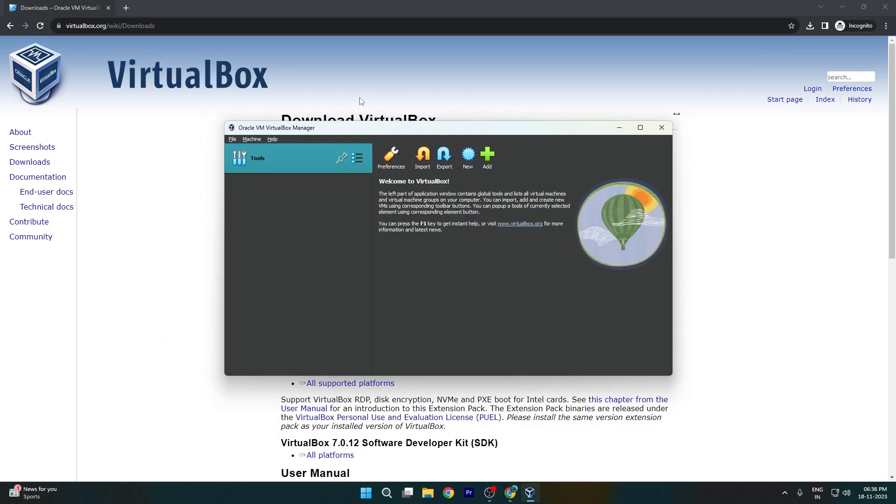
Step: Switch to the browser and search the web for "centos 07 iso image"
{"action": "left_click", "coordinate": [183, 24]}
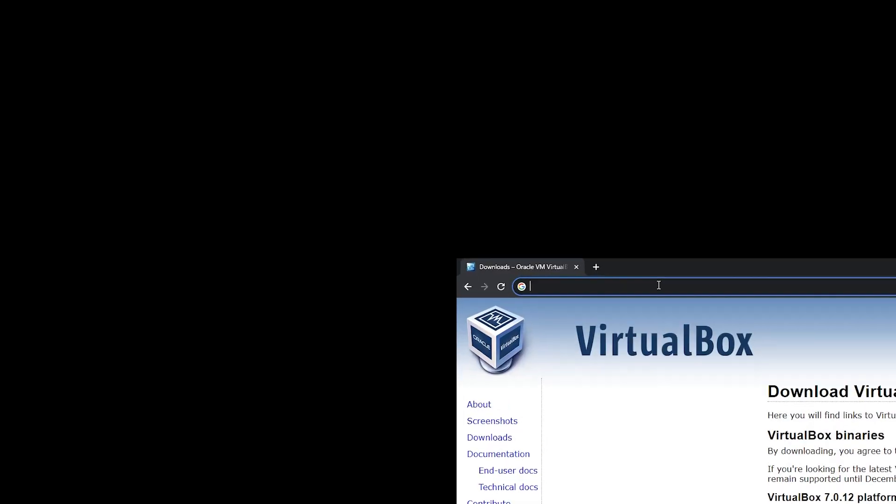
{"action": "type", "text": "centos 07 ios"}
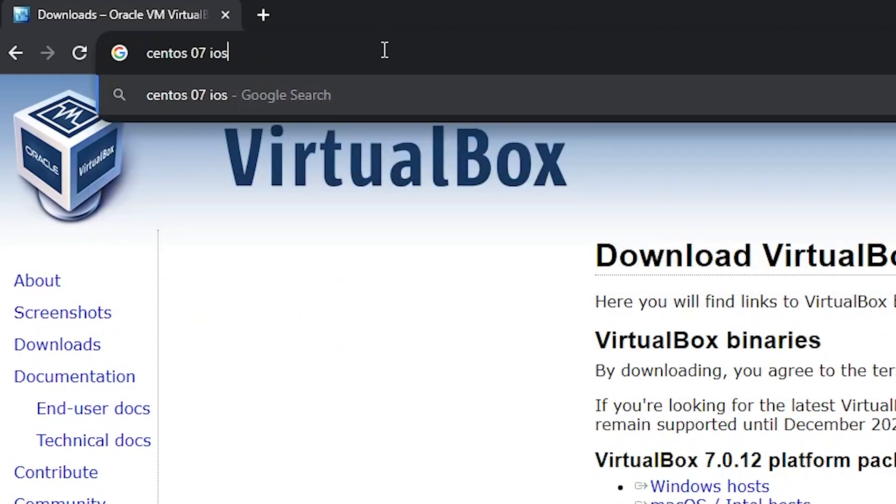
{"action": "key", "text": "BackSpace"}
{"action": "key", "text": "BackSpace"}
{"action": "type", "text": "so image"}
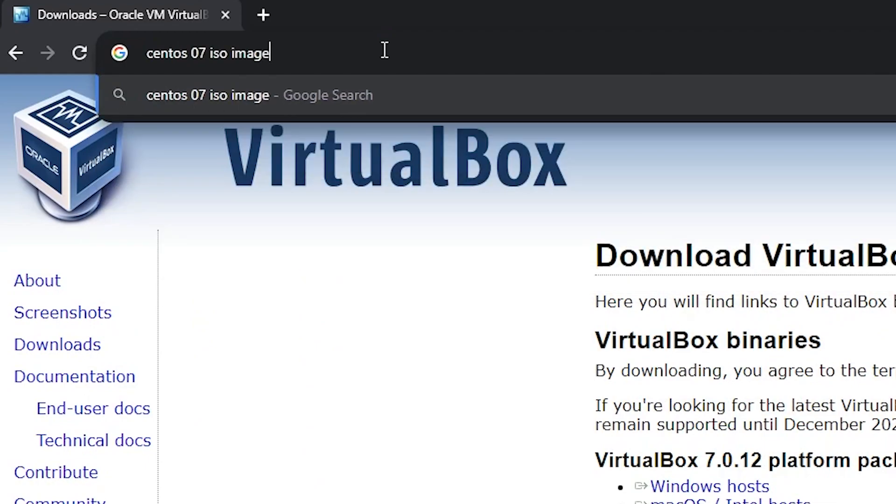
{"action": "key", "text": "Return"}
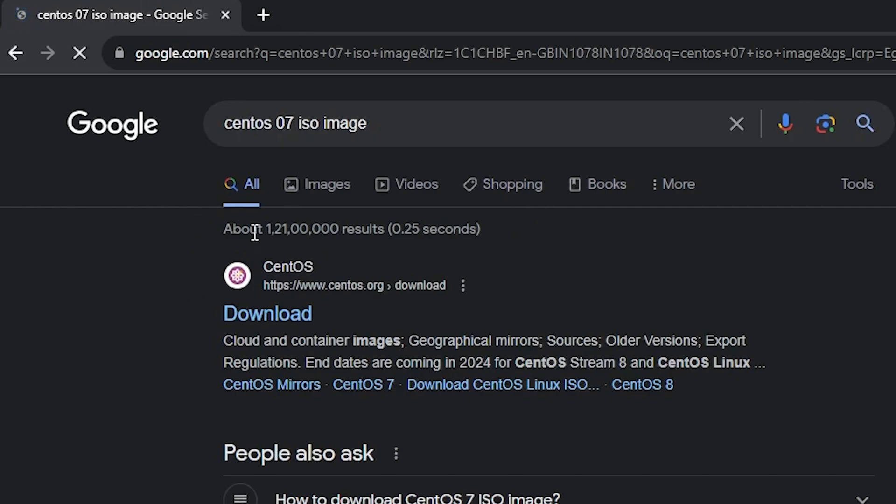
Step: From the CentOS download page, save the x86_64 image CentOS-7-x86_64-DVD-2009.iso via the centos.mirror.net.in mirror into the desktop's Files folder
{"action": "left_click", "coordinate": [254, 312]}
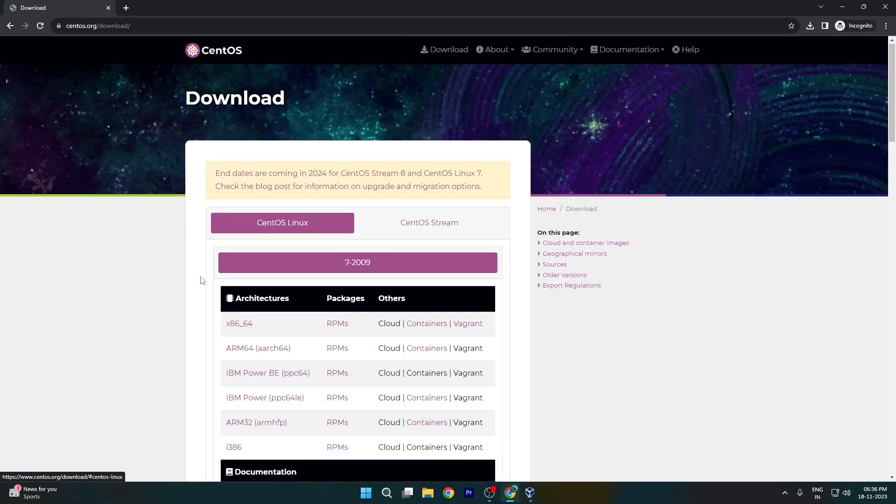
{"action": "scroll", "coordinate": [236, 327], "scroll_direction": "down", "scroll_amount": 1}
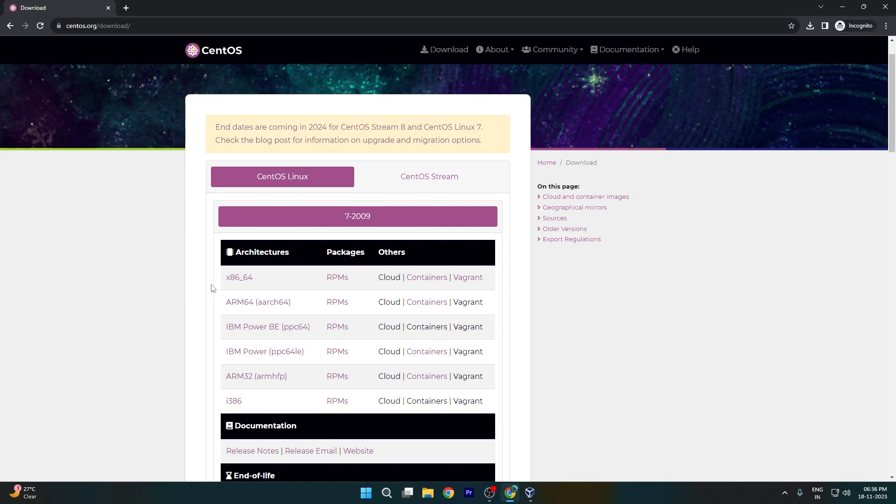
{"action": "scroll", "coordinate": [220, 270], "scroll_direction": "down", "scroll_amount": 1}
{"action": "left_click", "coordinate": [229, 232]}
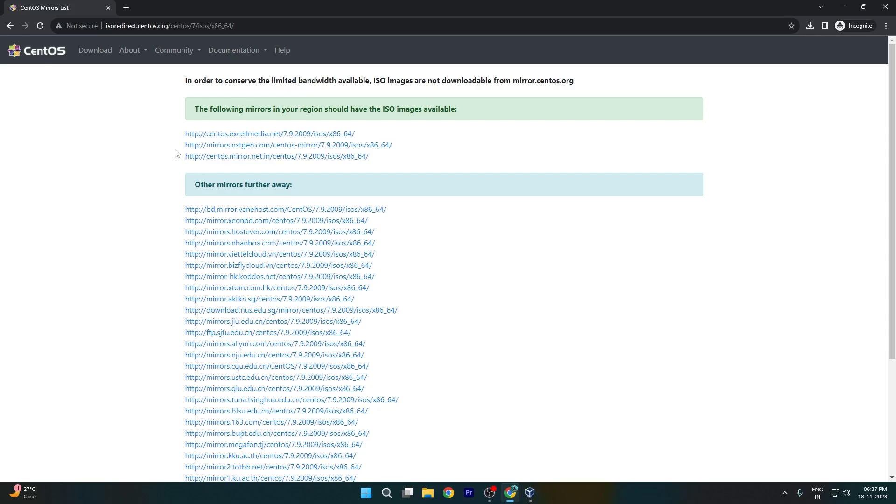
{"action": "left_click", "coordinate": [237, 157]}
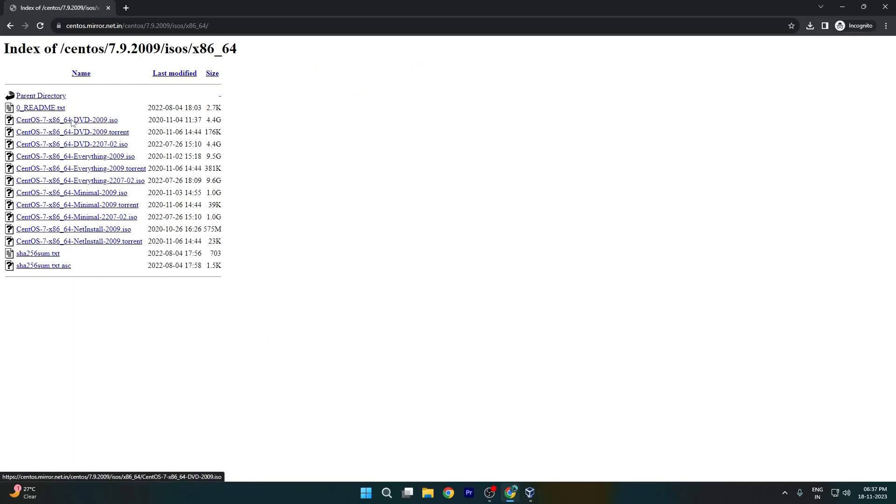
{"action": "left_click", "coordinate": [72, 121]}
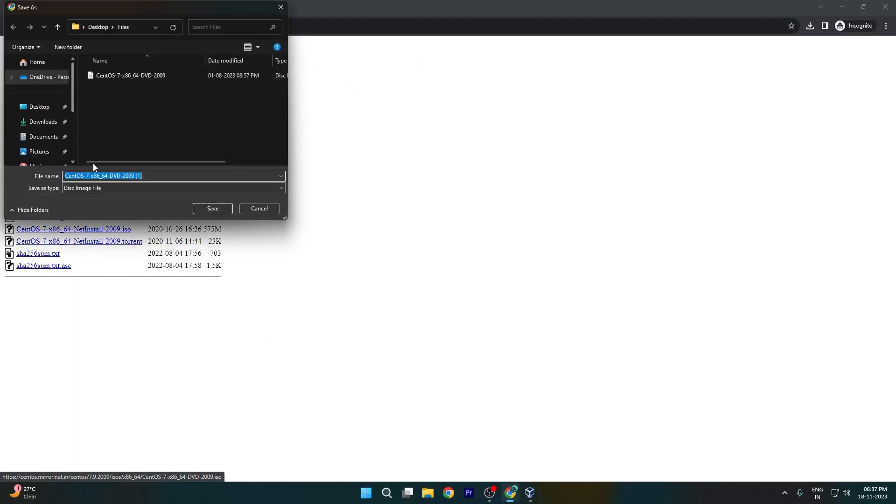
{"action": "left_click", "coordinate": [229, 209]}
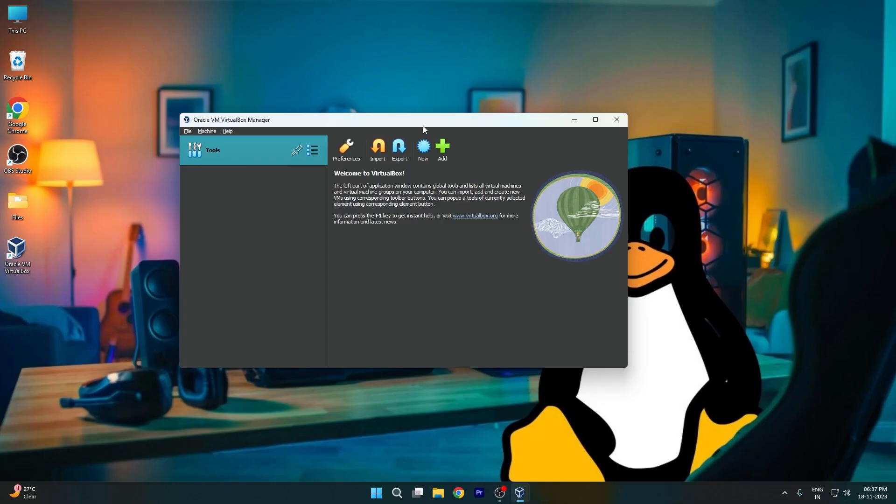
Step: Check the CentOS ISO in the desktop's Files folder and return to the VirtualBox Manager window
{"action": "double_click", "coordinate": [7, 203]}
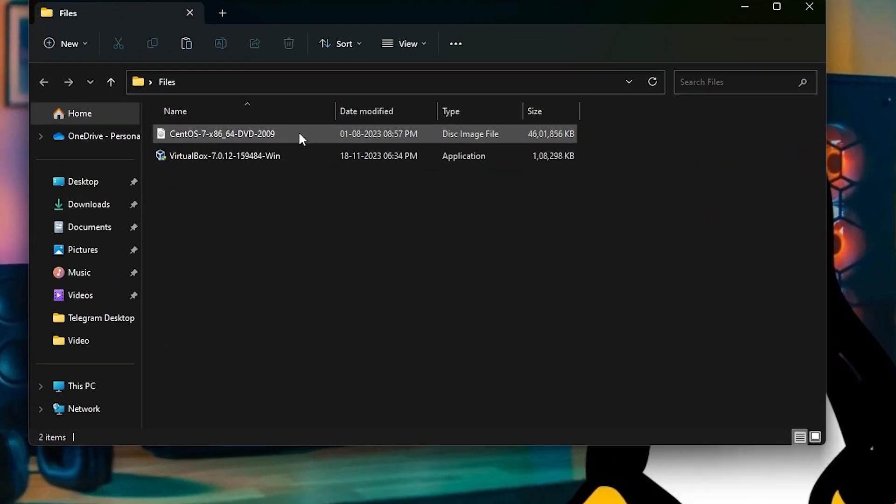
{"action": "left_click", "coordinate": [346, 174]}
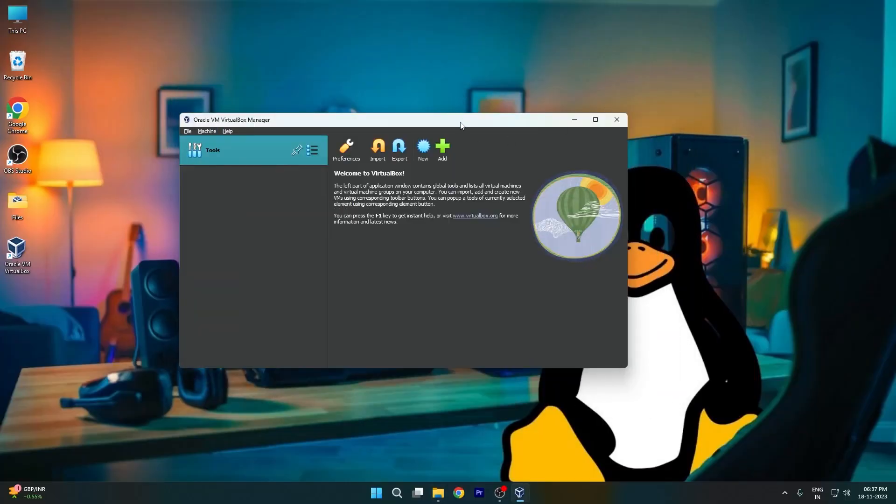
{"action": "left_click_drag", "start_coordinate": [460, 125], "coordinate": [506, 126]}
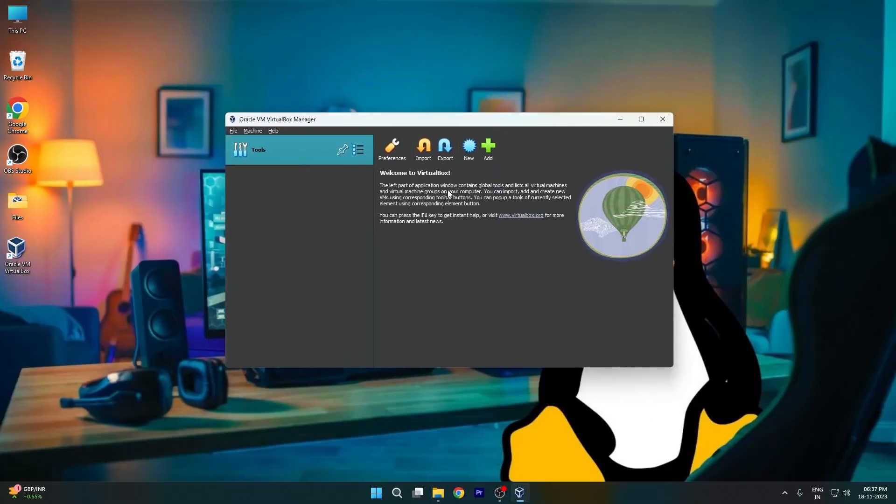
Step: Start creating a new virtual machine and name it Centos07
{"action": "left_click", "coordinate": [253, 131]}
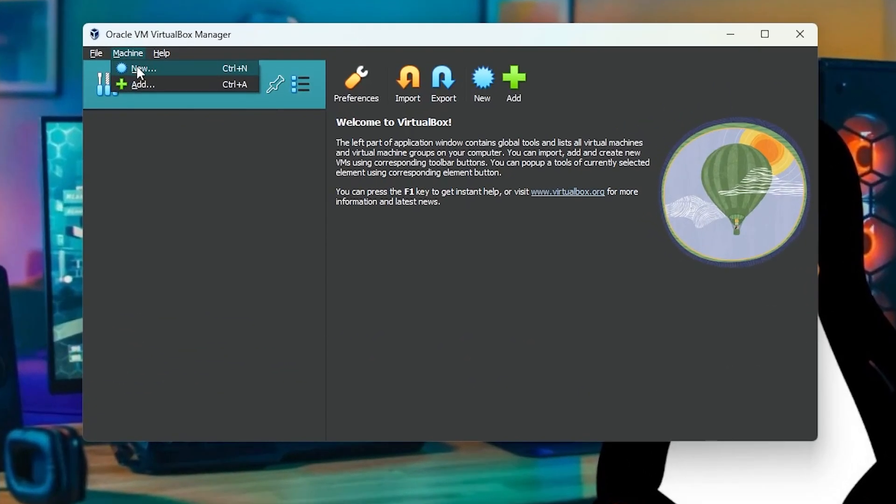
{"action": "left_click", "coordinate": [138, 68]}
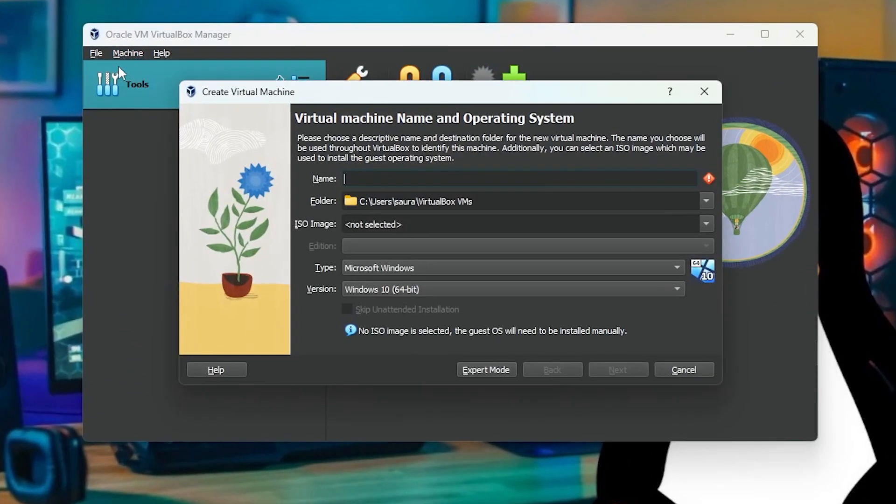
{"action": "type", "text": "Cento07"}
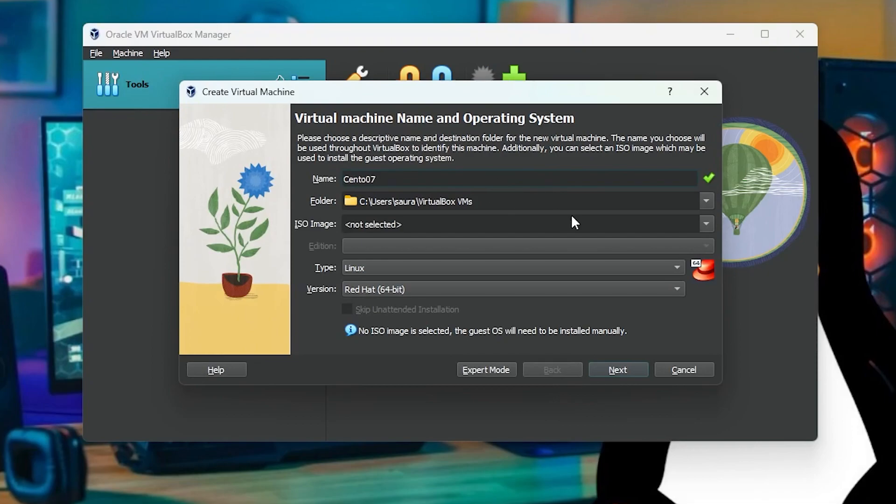
{"action": "key", "text": "Left"}
{"action": "type", "text": "s"}
Step: Select CentOS-7-x86_64-DVD-2009 from the desktop's Files folder as the machine's ISO image and continue to the unattended install setup
{"action": "left_click", "coordinate": [700, 225]}
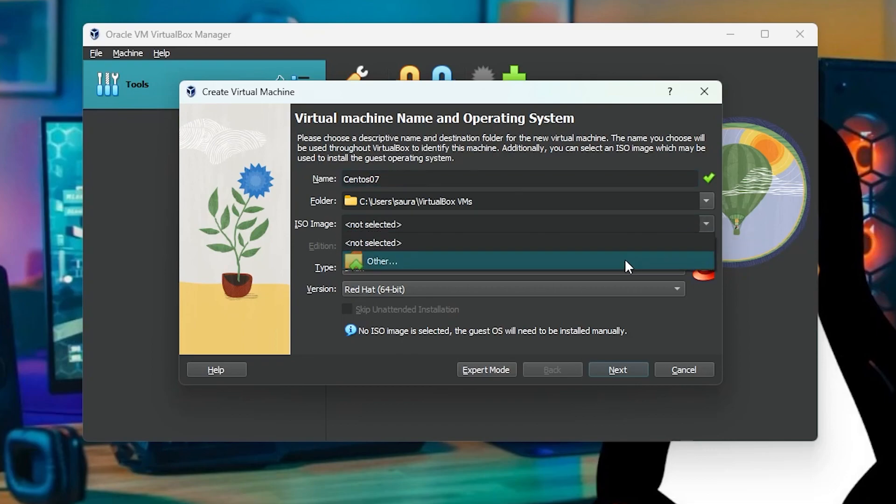
{"action": "left_click", "coordinate": [603, 262]}
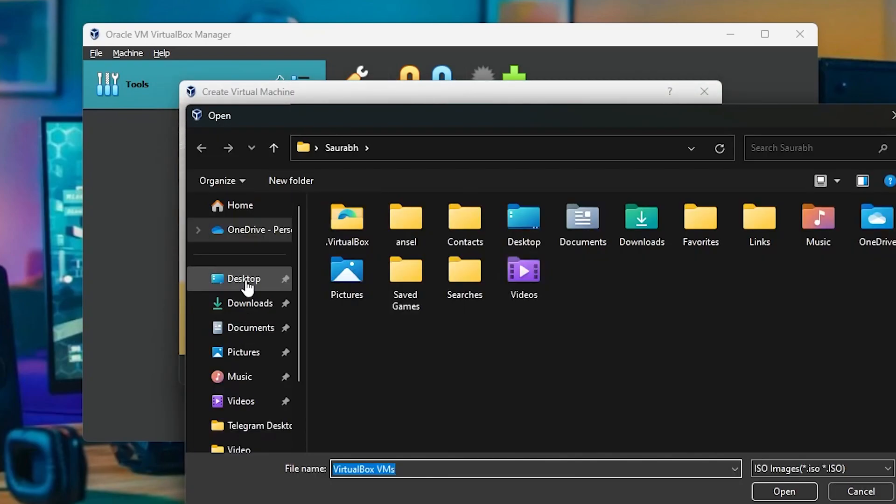
{"action": "left_click", "coordinate": [247, 283]}
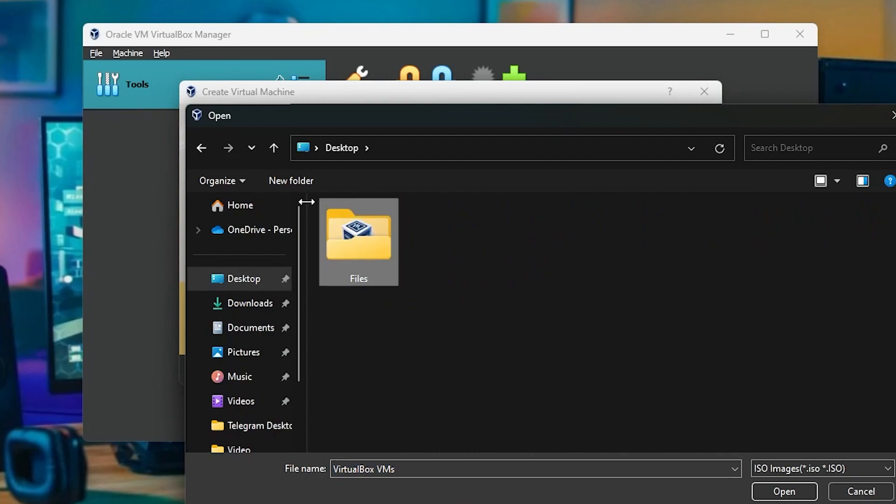
{"action": "key", "text": "Return"}
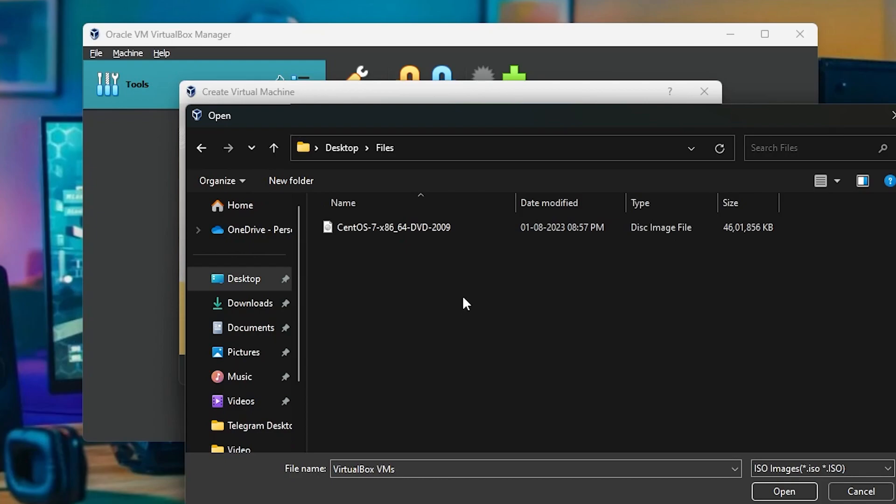
{"action": "left_click", "coordinate": [392, 231]}
{"action": "left_click", "coordinate": [786, 498]}
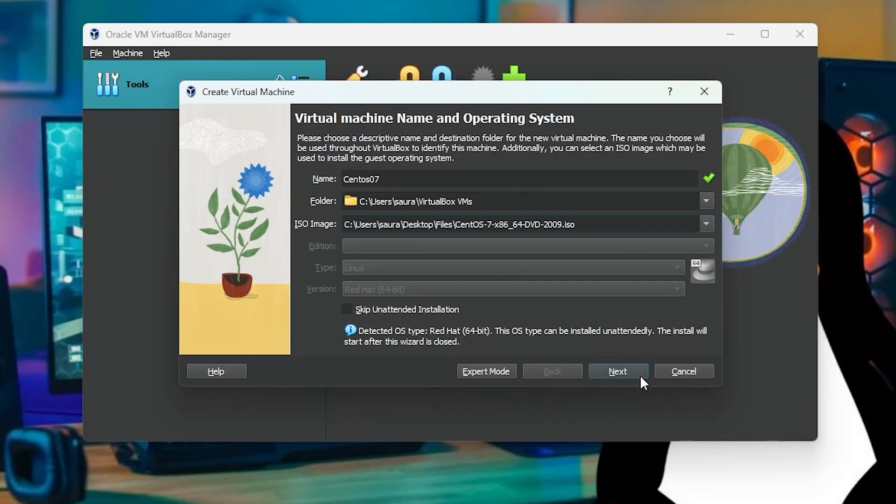
{"action": "left_click", "coordinate": [628, 371]}
Step: Set the unattended install username to admin, enter and repeat the account password, and continue to the hardware settings
{"action": "double_click", "coordinate": [427, 217]}
{"action": "key", "text": "BackSpace"}
{"action": "left_click_drag", "start_coordinate": [455, 238], "coordinate": [360, 244]}
{"action": "key", "text": "BackSpace"}
{"action": "left_click_drag", "start_coordinate": [433, 216], "coordinate": [362, 196]}
{"action": "key", "text": "BackSpace"}
{"action": "type", "text": "admin"}
{"action": "key", "text": "Tab"}
{"action": "type", "text": "admin"}
{"action": "key", "text": "Tab"}
{"action": "type", "text": "admin"}
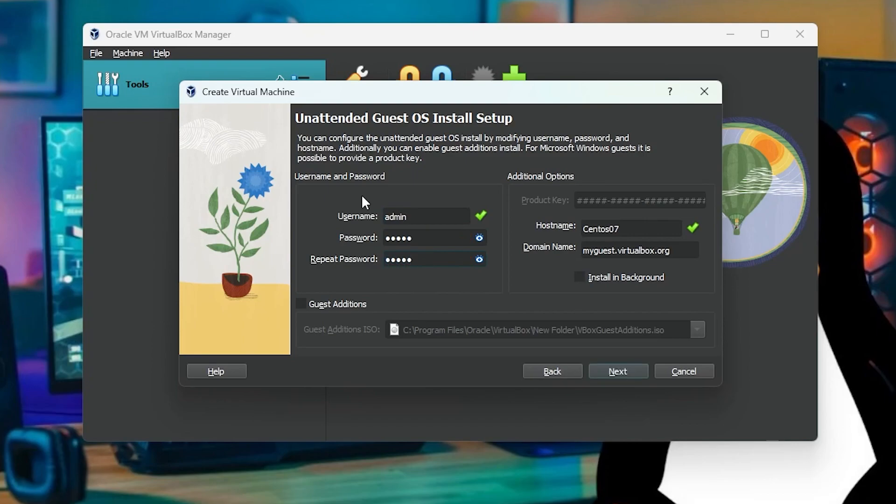
{"action": "left_click", "coordinate": [625, 368]}
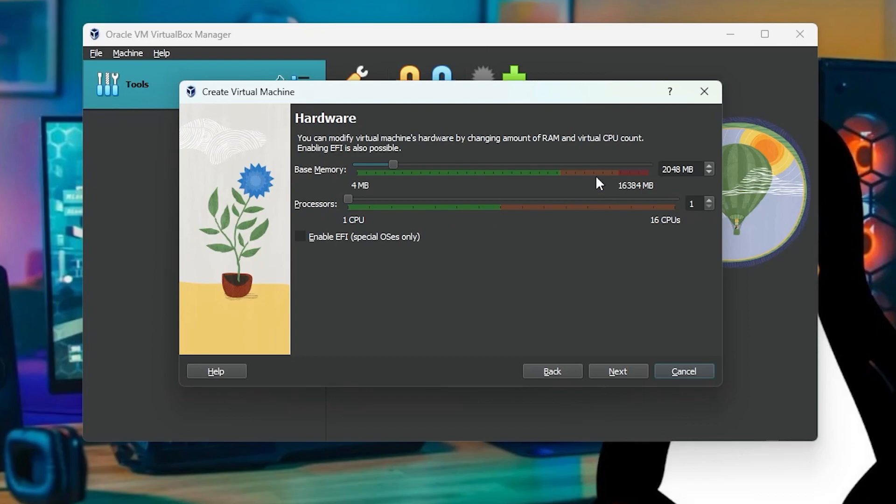
Step: Set the machine's base memory to 4315 MB and its processors to 2, and continue to the virtual hard disk settings
{"action": "left_click_drag", "start_coordinate": [395, 168], "coordinate": [436, 165]}
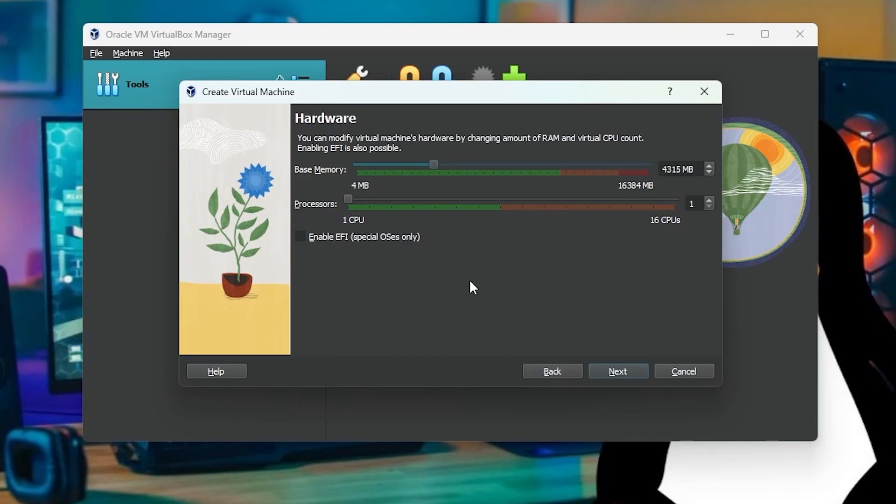
{"action": "left_click", "coordinate": [710, 200]}
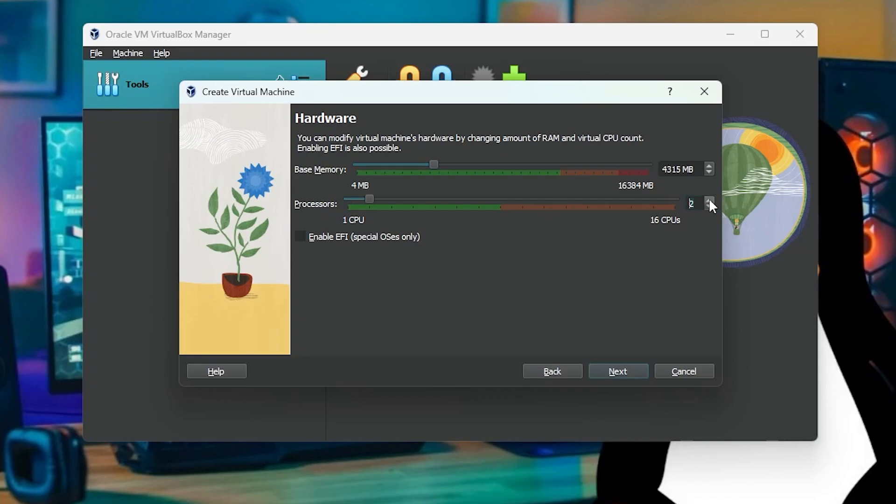
{"action": "left_click", "coordinate": [623, 371]}
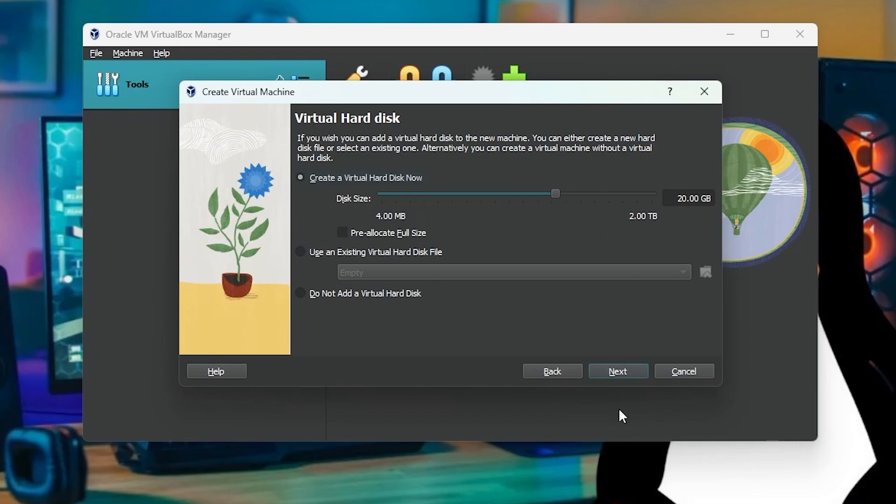
Step: Keep the new 20.00 GB virtual hard disk, finish creating the Centos07 machine, and start it
{"action": "left_click", "coordinate": [620, 382]}
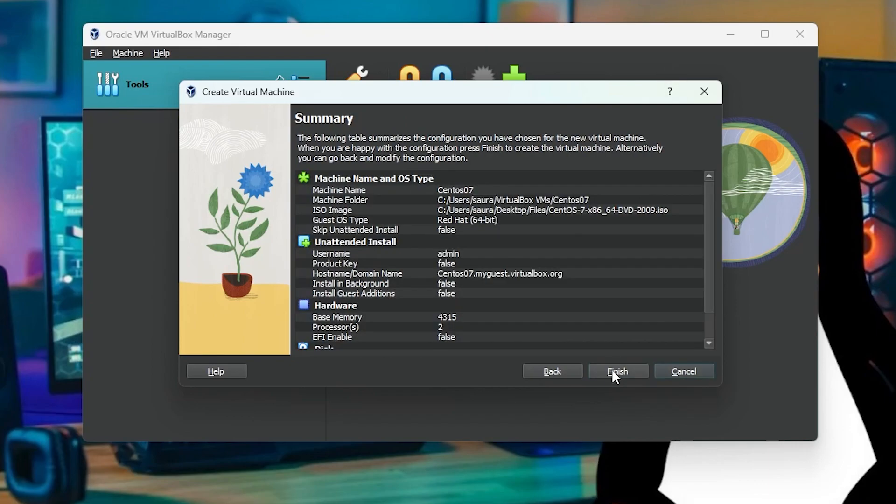
{"action": "left_click", "coordinate": [618, 376]}
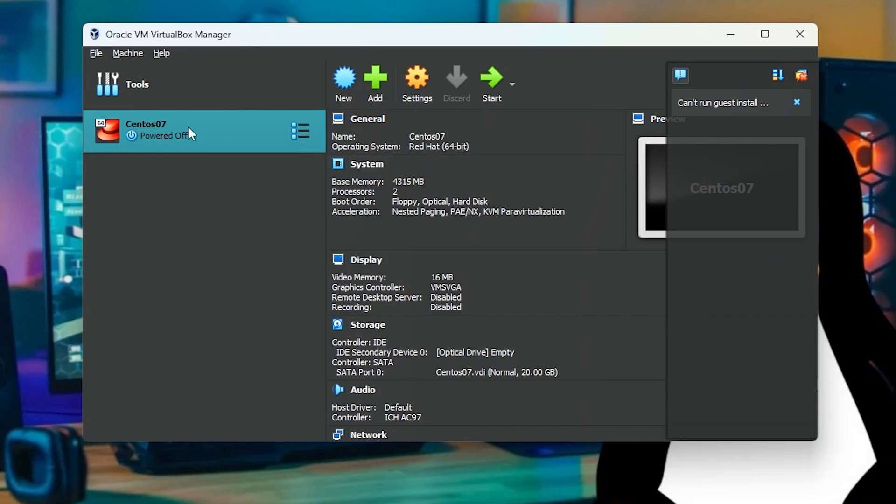
{"action": "left_click", "coordinate": [485, 83]}
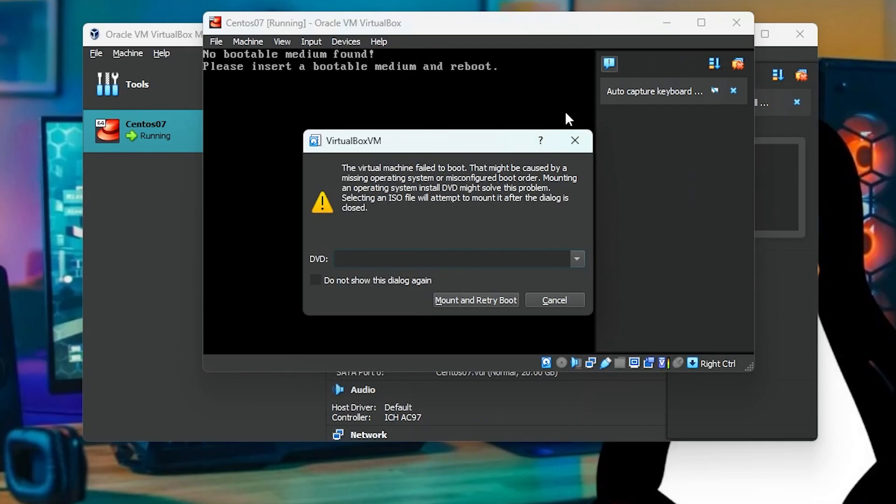
Step: Mount CentOS-7-x86_64-DVD-2009.iso as the machine's DVD, retry the boot, and start Install CentOS 7
{"action": "left_click", "coordinate": [577, 258]}
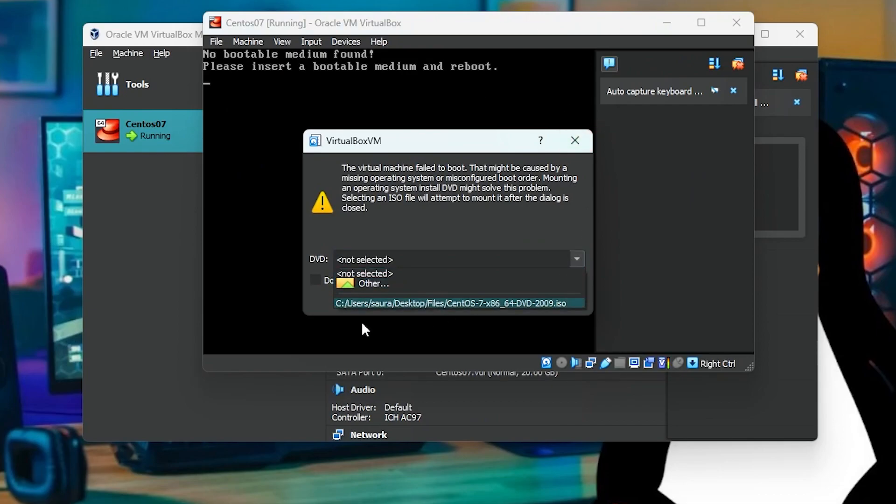
{"action": "left_click", "coordinate": [473, 303]}
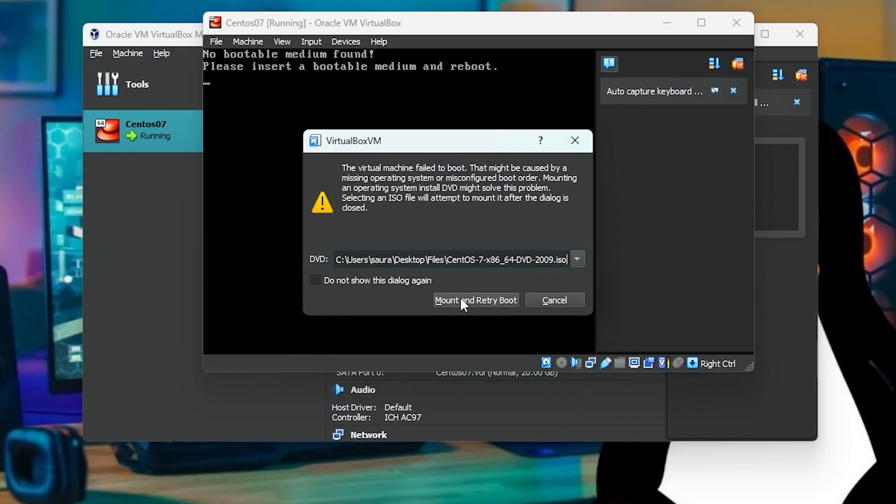
{"action": "left_click", "coordinate": [461, 300]}
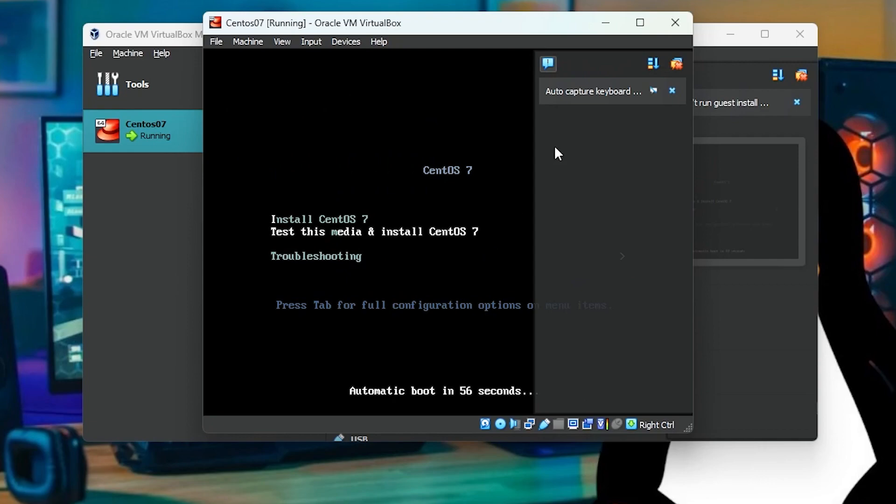
{"action": "key", "text": "Up"}
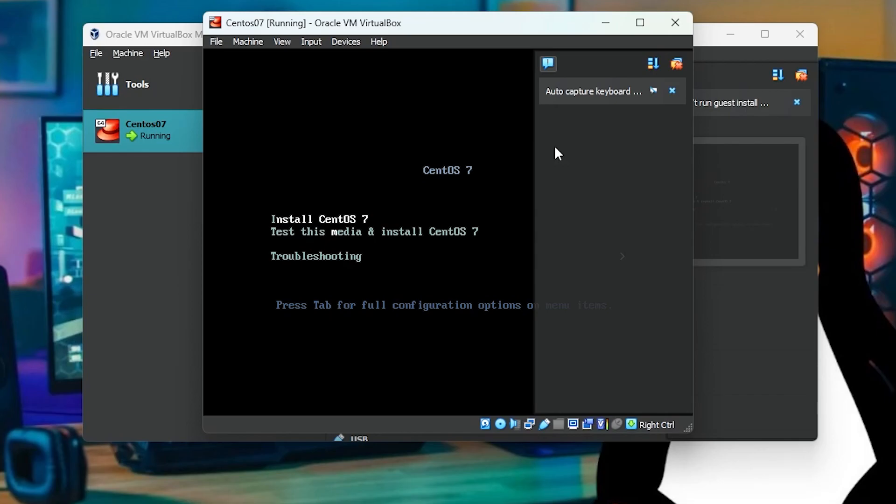
{"action": "key", "text": "Return"}
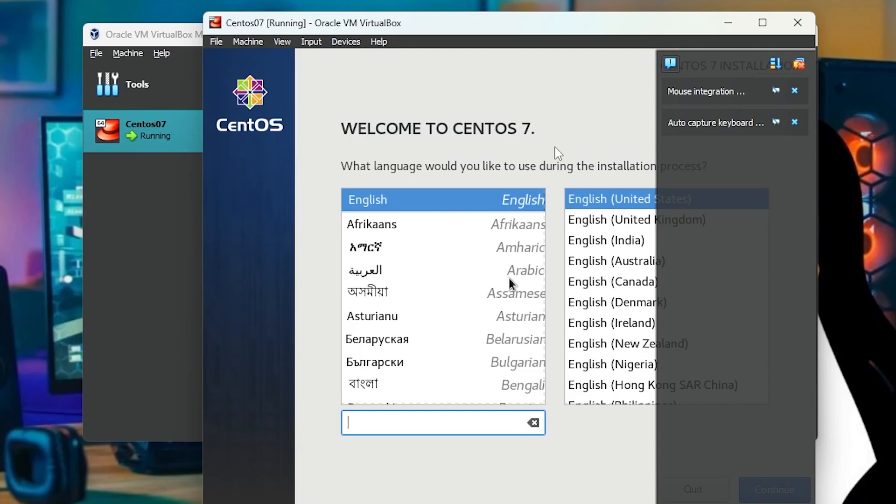
Step: Allow the virtual machine to capture the mouse and continue with English (India) as the installation language
{"action": "left_click", "coordinate": [558, 153]}
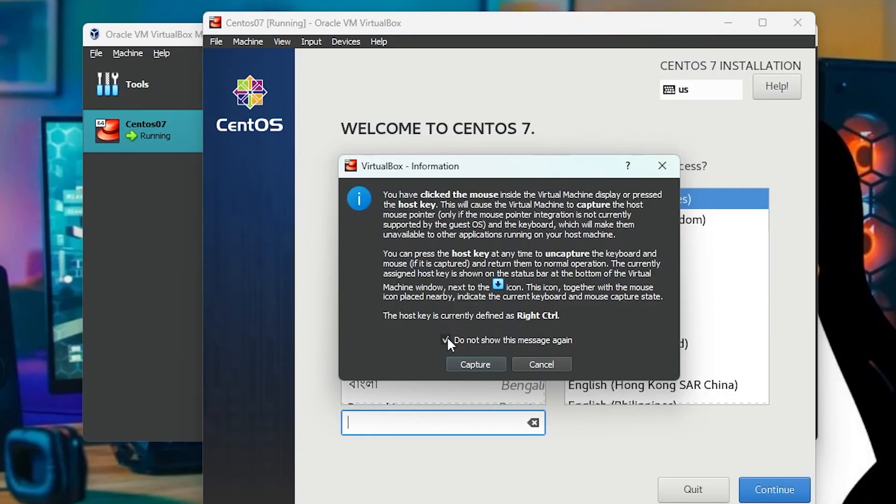
{"action": "left_click", "coordinate": [479, 364]}
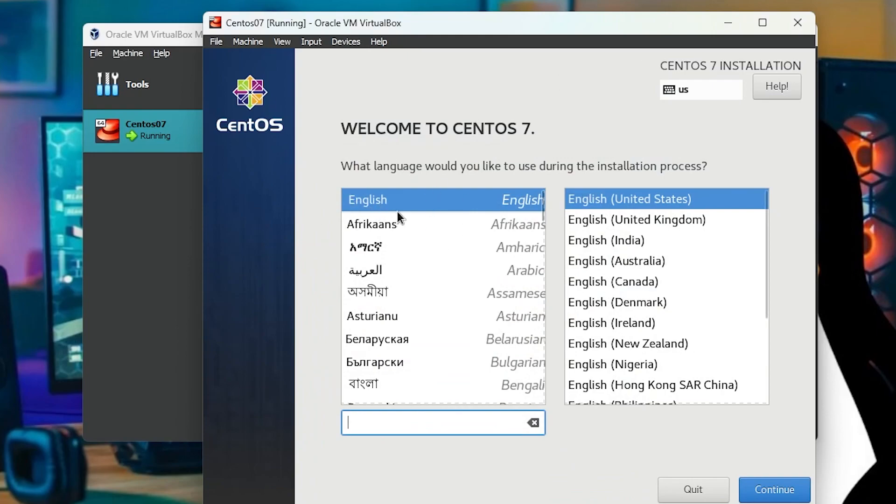
{"action": "left_click", "coordinate": [615, 241]}
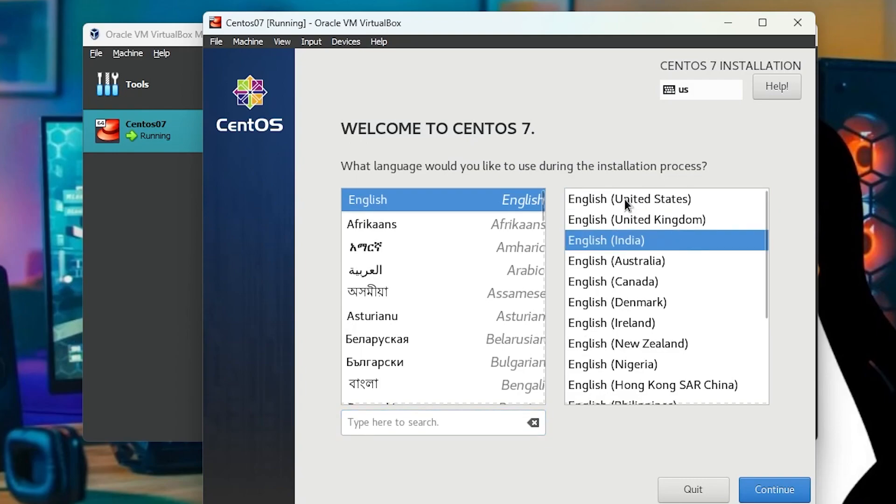
{"action": "left_click", "coordinate": [775, 496]}
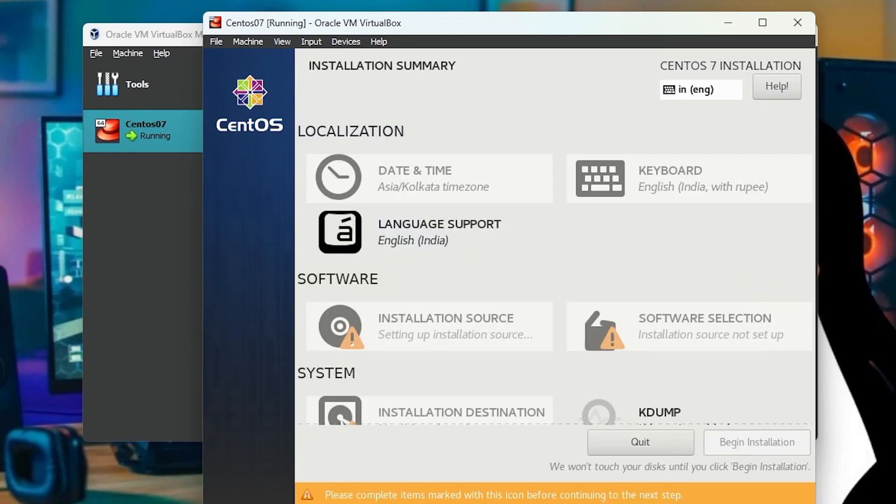
Step: Switch the installer's clock in the date and time settings to the AM/PM format and return to the summary
{"action": "left_click", "coordinate": [444, 201]}
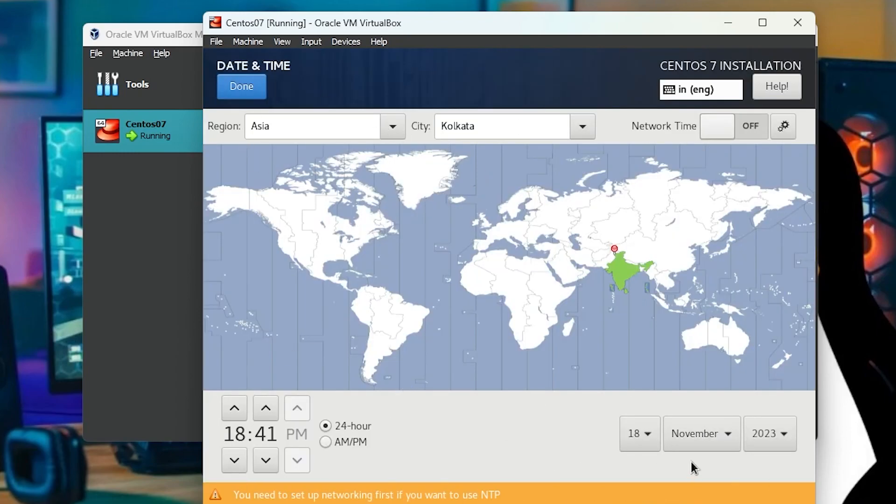
{"action": "left_click", "coordinate": [332, 444]}
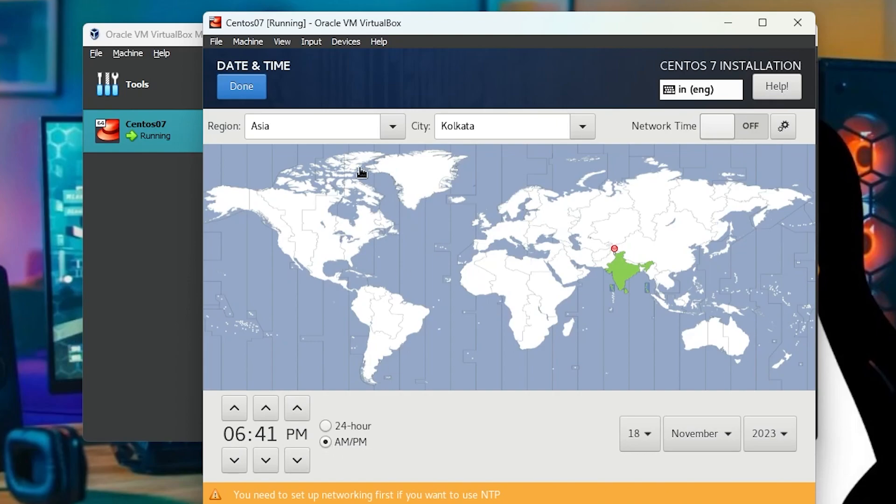
{"action": "left_click", "coordinate": [253, 94]}
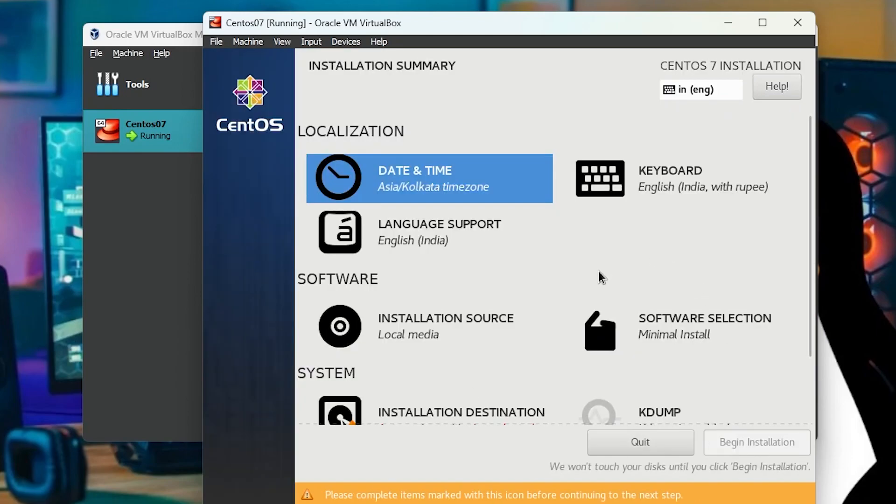
Step: Verify the auto-detected installation media and keep it as the installation source
{"action": "left_click", "coordinate": [441, 337]}
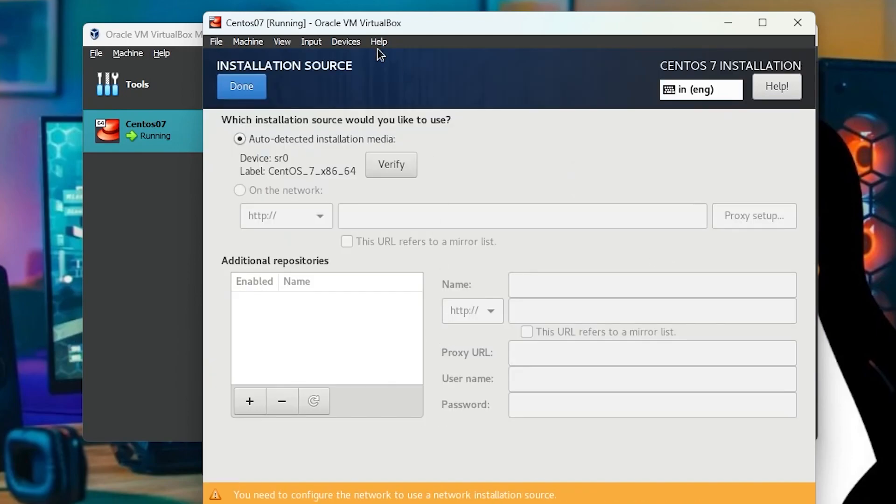
{"action": "left_click", "coordinate": [404, 163]}
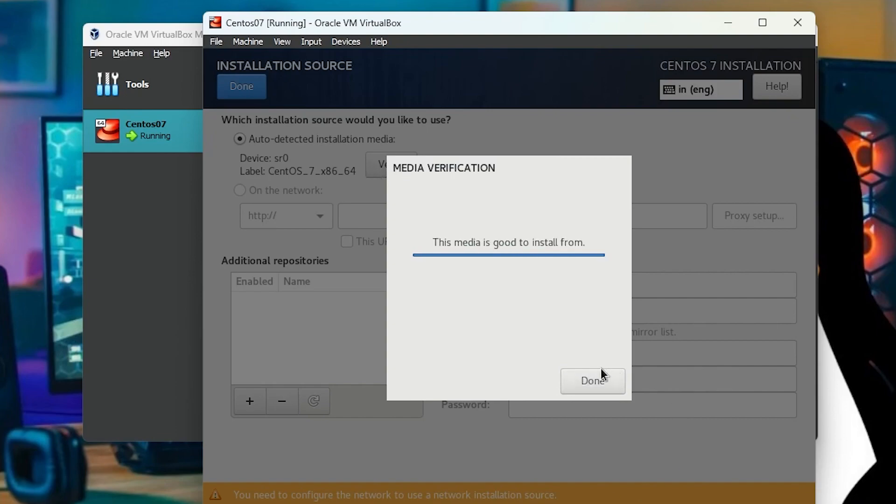
{"action": "left_click", "coordinate": [588, 383]}
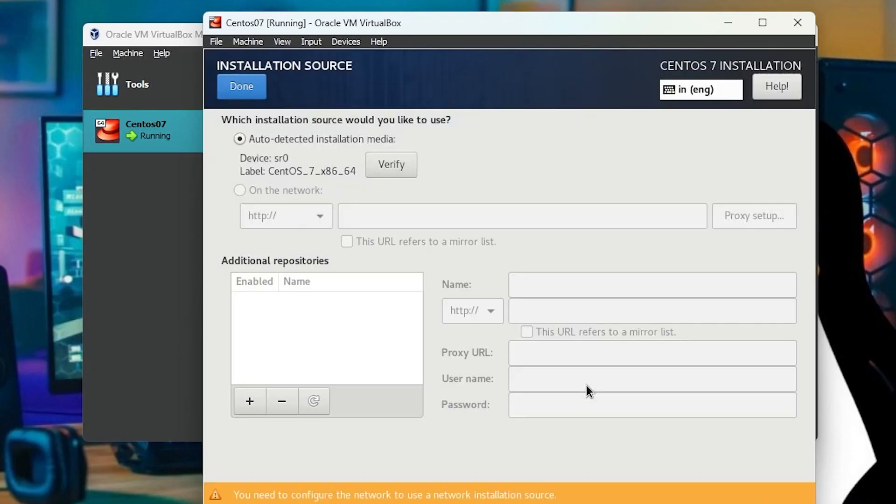
{"action": "left_click", "coordinate": [234, 93]}
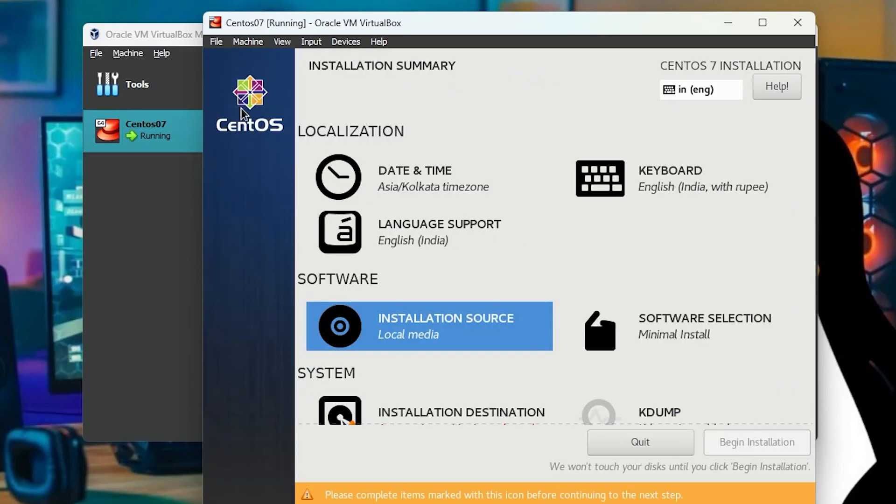
Step: Set the software selection's base environment to Server with GUI
{"action": "left_click", "coordinate": [692, 336]}
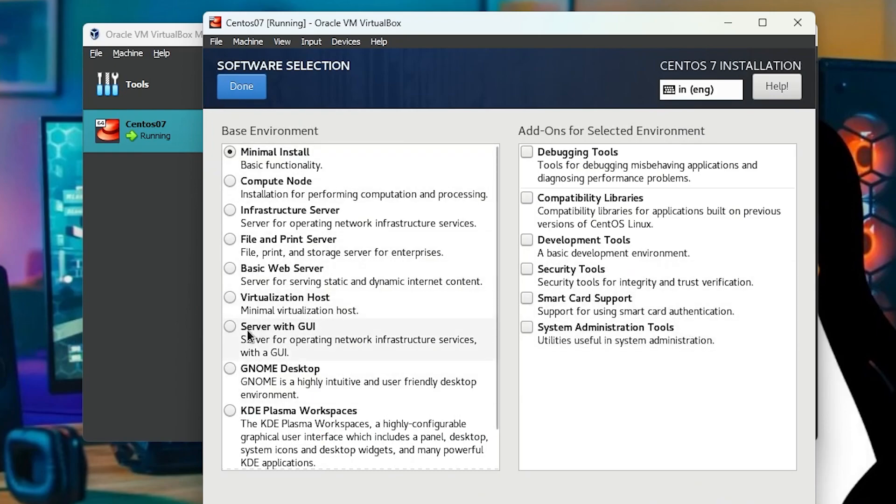
{"action": "left_click", "coordinate": [235, 326]}
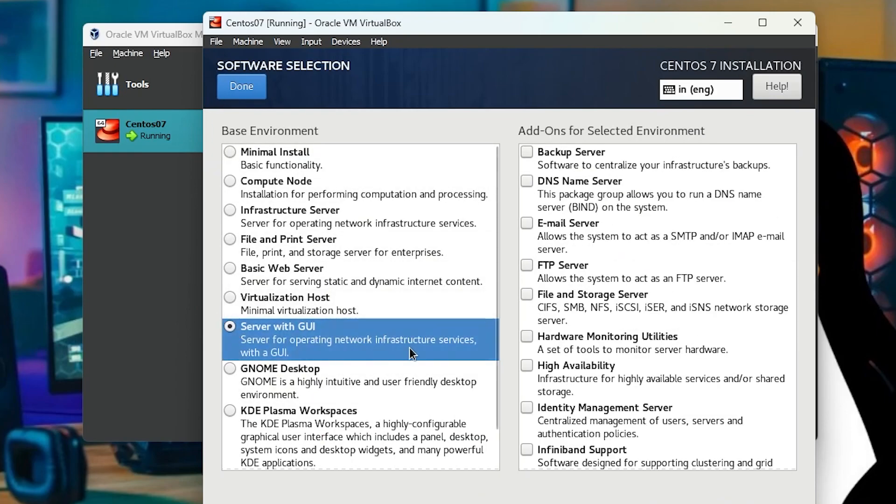
{"action": "left_click", "coordinate": [237, 90]}
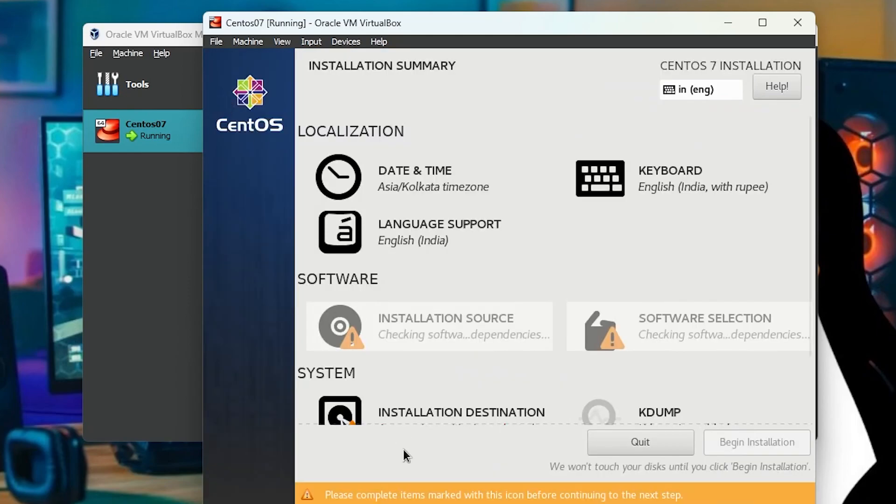
Step: Accept the ATA VBOX HARDDISK with automatic partitioning as the installation destination and keep kdump enabled with automatic memory reservation
{"action": "scroll", "coordinate": [552, 379], "scroll_direction": "down", "scroll_amount": 3}
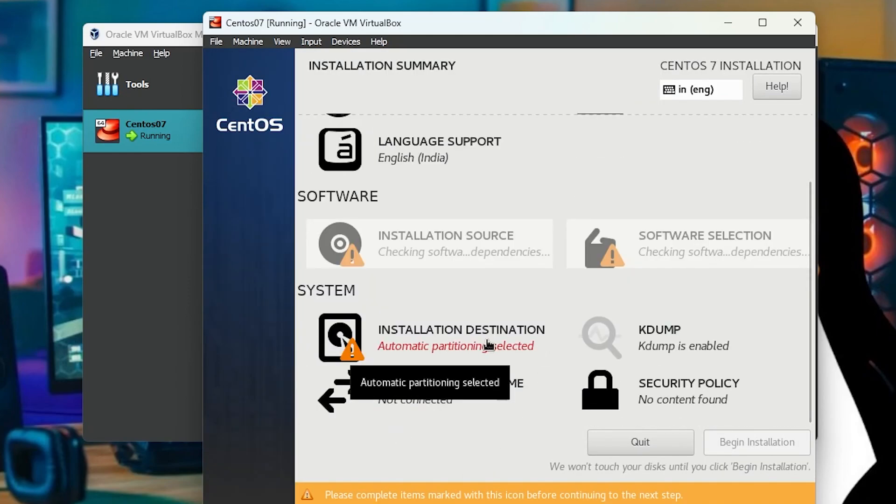
{"action": "left_click", "coordinate": [453, 349]}
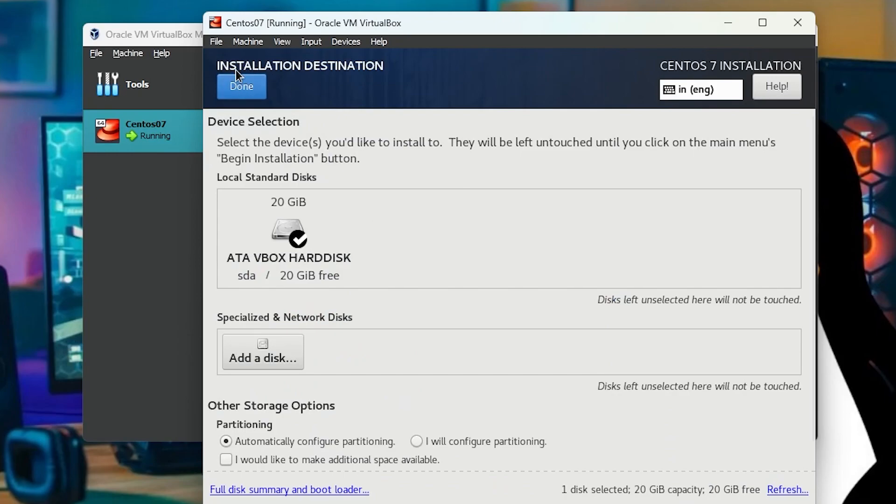
{"action": "left_click", "coordinate": [248, 89]}
{"action": "left_click", "coordinate": [679, 373]}
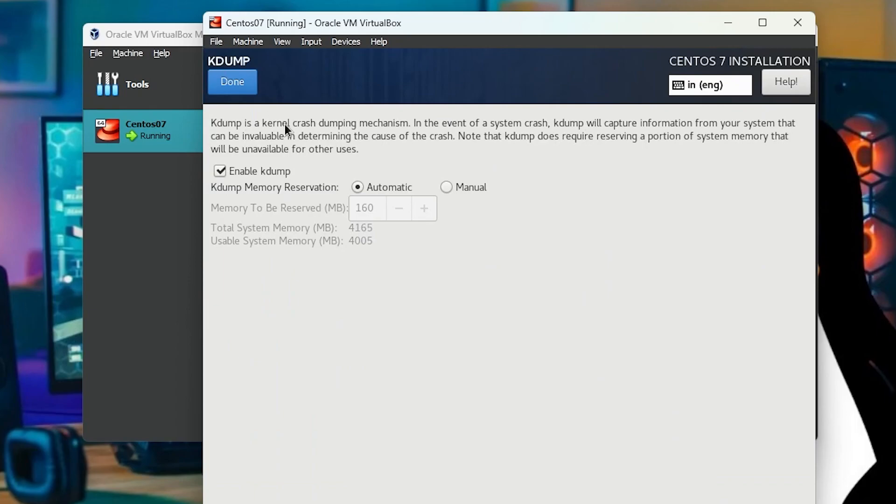
{"action": "left_click", "coordinate": [232, 82]}
Step: Turn on the Ethernet (enp0s3) connection in the network settings and begin the installation
{"action": "left_click", "coordinate": [439, 414]}
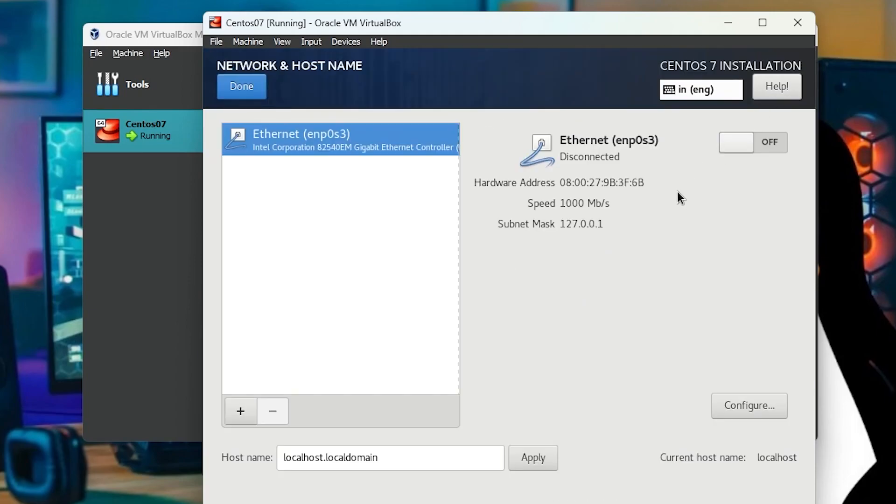
{"action": "left_click", "coordinate": [747, 147]}
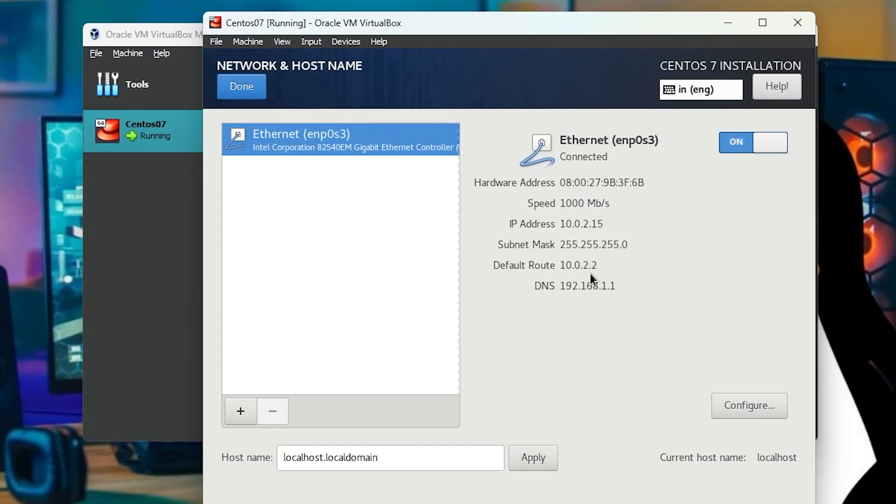
{"action": "left_click", "coordinate": [251, 91]}
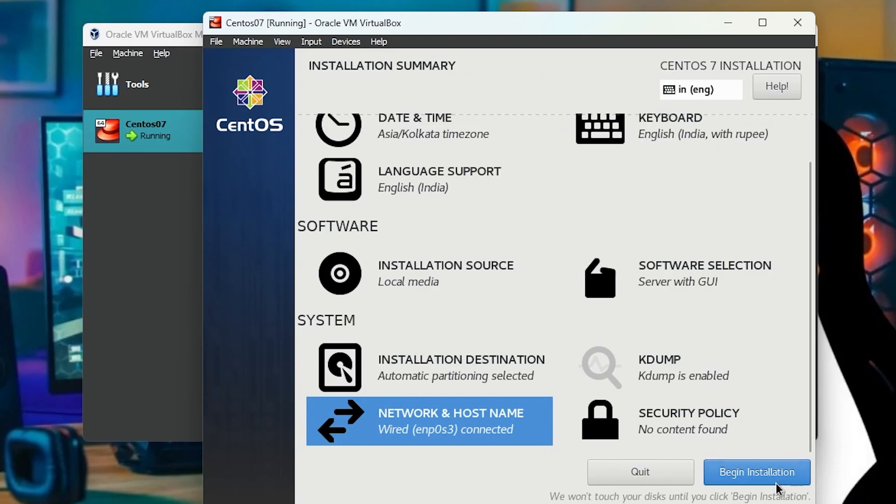
{"action": "left_click", "coordinate": [740, 468]}
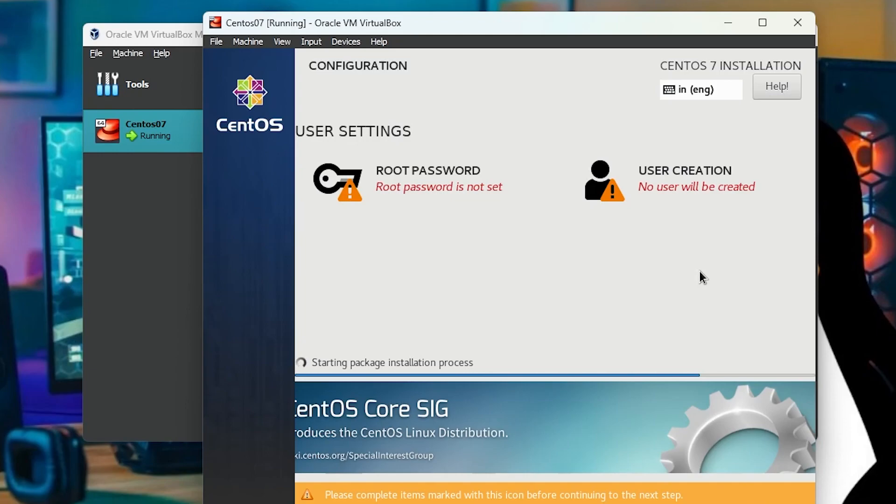
Step: Enter and repeat the root password, and accept it despite its weak rating
{"action": "left_click", "coordinate": [420, 187]}
{"action": "type", "text": "******"}
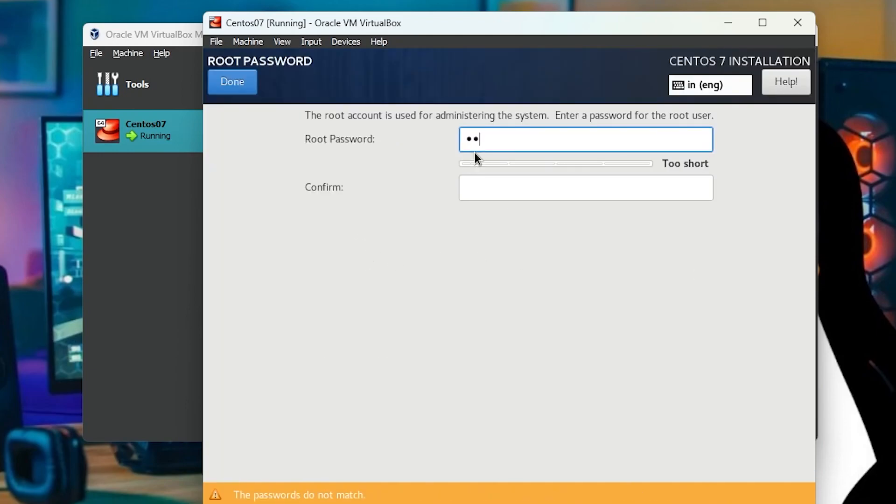
{"action": "key", "text": "Tab"}
{"action": "type", "text": "******"}
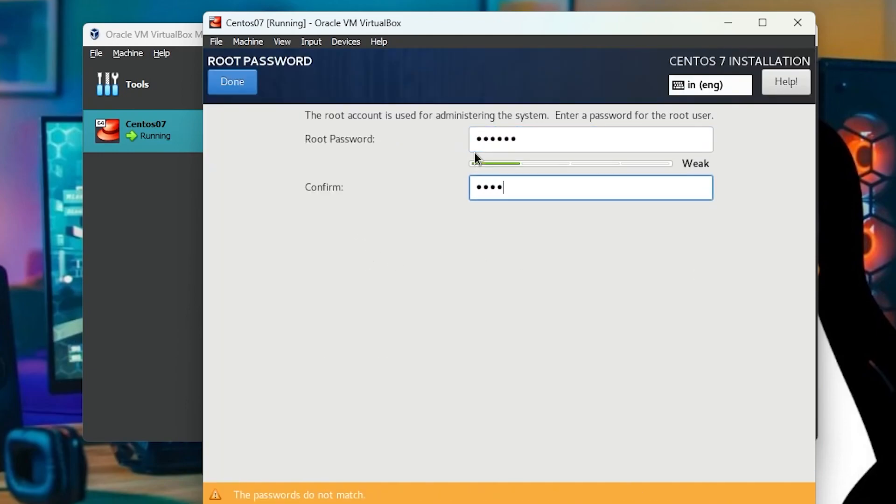
{"action": "left_click", "coordinate": [250, 80]}
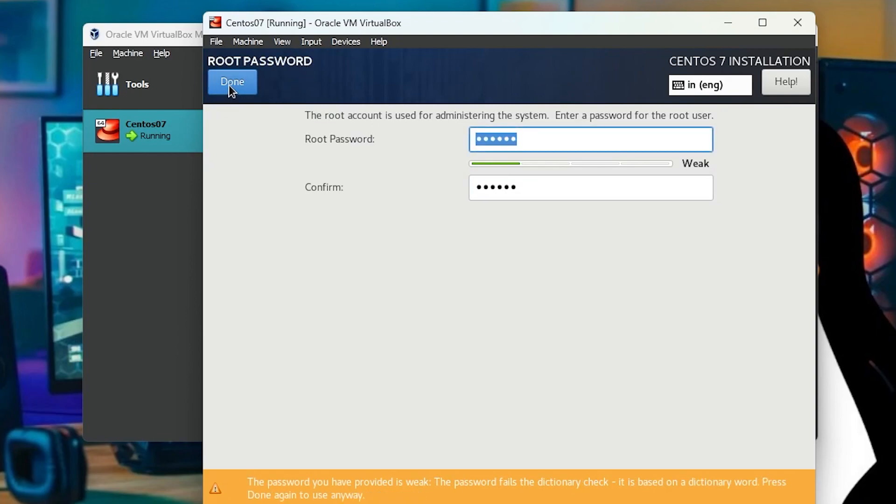
{"action": "left_click", "coordinate": [229, 85]}
Step: Create a user with full name Linux, enter and repeat the account password, and accept it despite its weak rating
{"action": "left_click", "coordinate": [706, 181]}
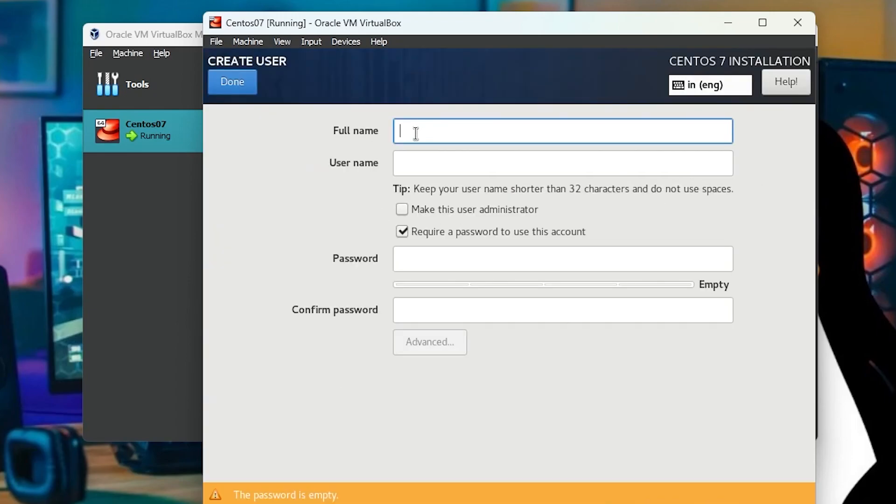
{"action": "type", "text": "Linux"}
{"action": "key", "text": "Tab"}
{"action": "key", "text": "Tab"}
{"action": "key", "text": "Tab"}
{"action": "key", "text": "Tab"}
{"action": "type", "text": "centos"}
{"action": "key", "text": "Tab"}
{"action": "type", "text": "centos"}
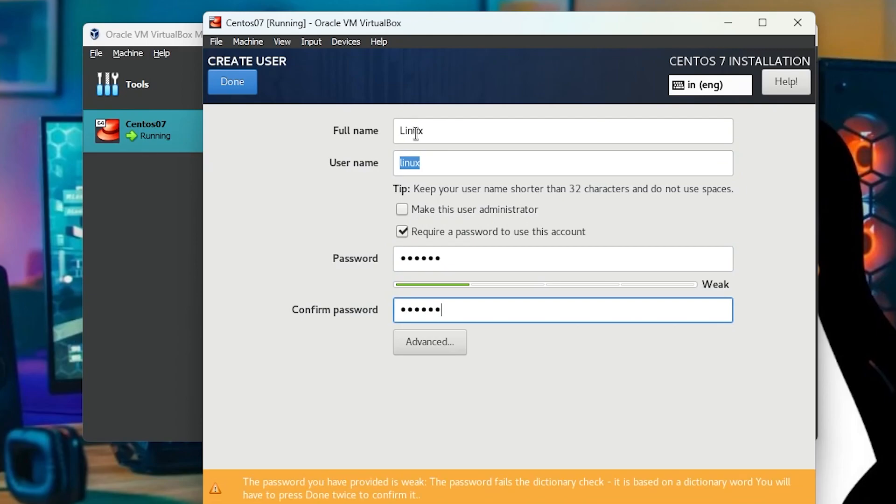
{"action": "left_click", "coordinate": [243, 81]}
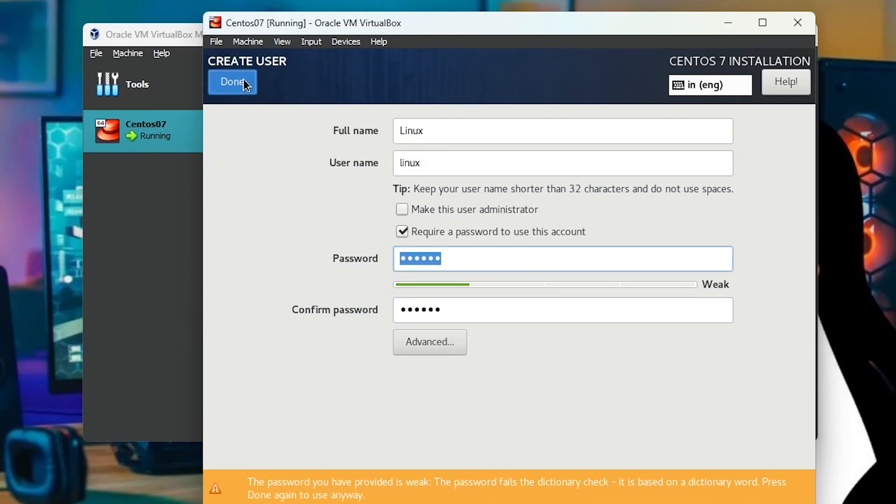
{"action": "left_click", "coordinate": [242, 82]}
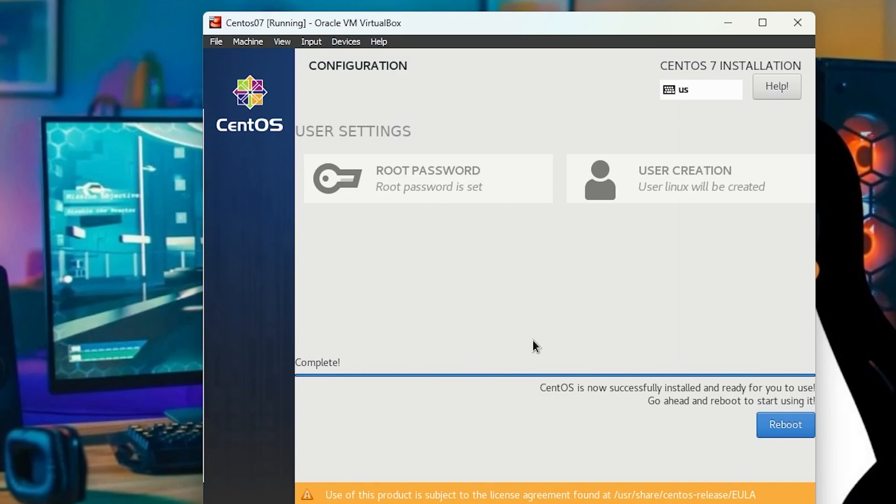
Step: Reboot into the installed system and complete its initial setup by accepting the license agreement
{"action": "left_click", "coordinate": [787, 434]}
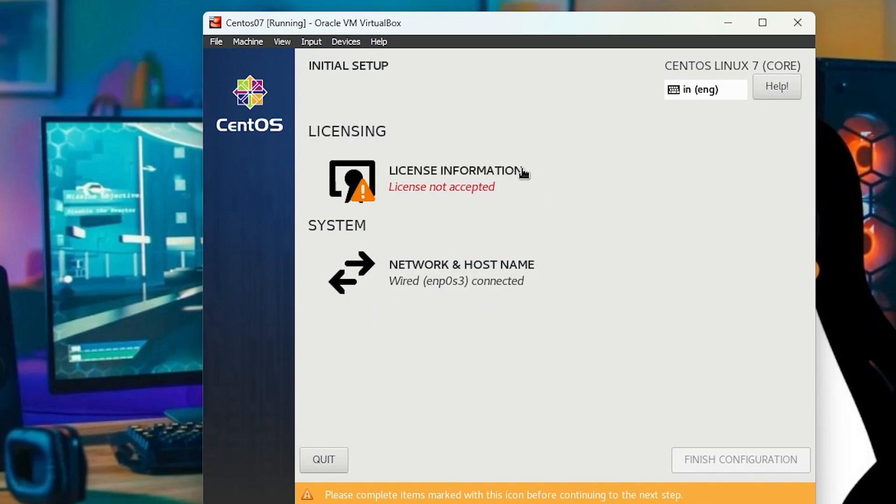
{"action": "left_click", "coordinate": [453, 184]}
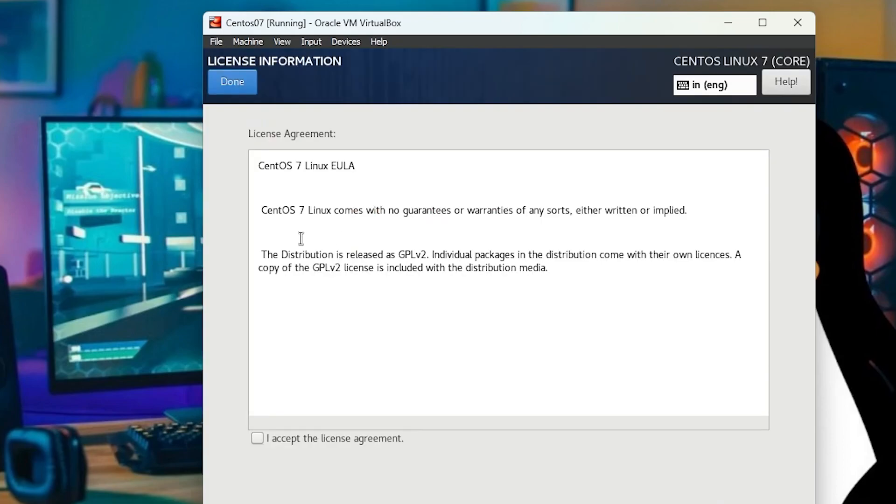
{"action": "left_click", "coordinate": [256, 440]}
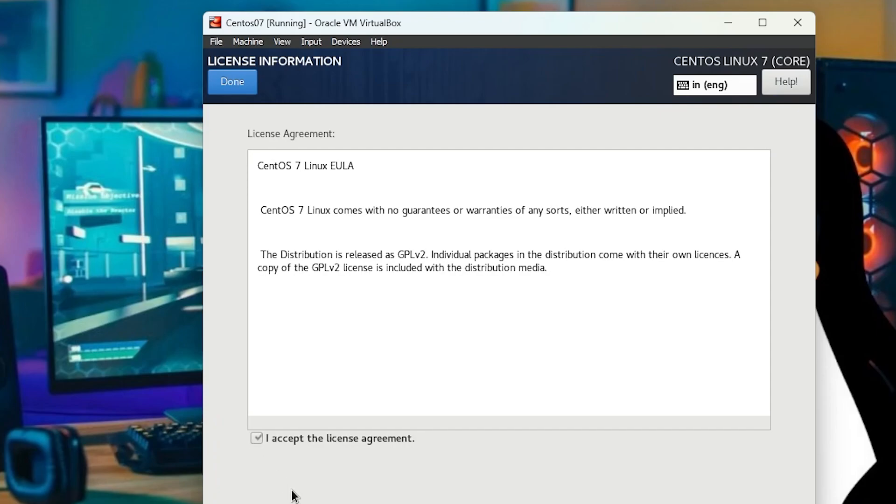
{"action": "left_click", "coordinate": [222, 84]}
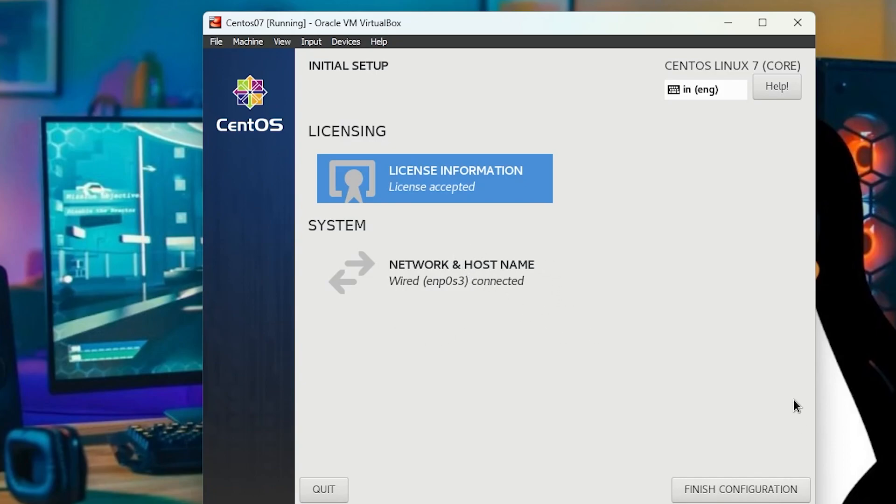
{"action": "left_click", "coordinate": [744, 486]}
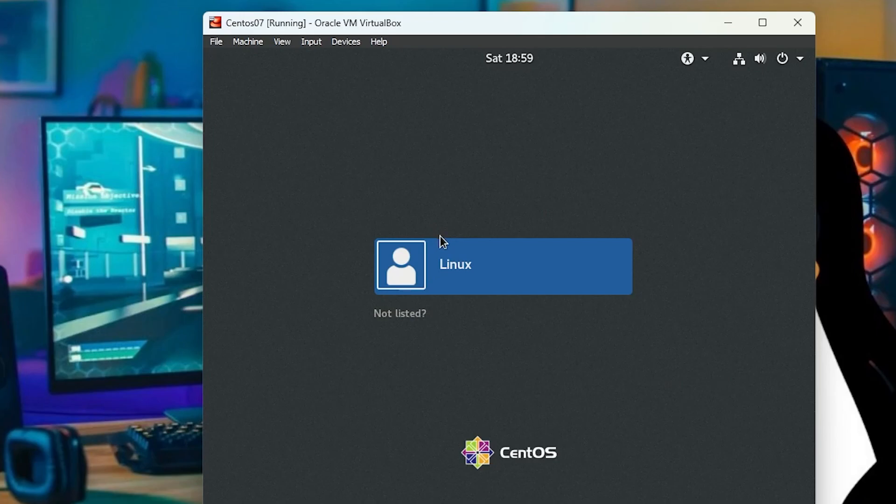
Step: Sign in to the Linux account by entering the account password
{"action": "left_click", "coordinate": [437, 263]}
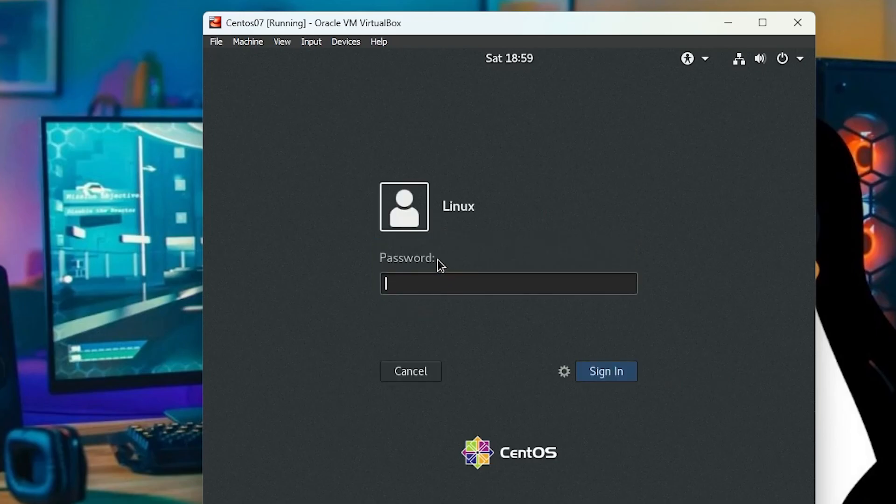
{"action": "type", "text": "•••••"}
{"action": "left_click", "coordinate": [591, 366]}
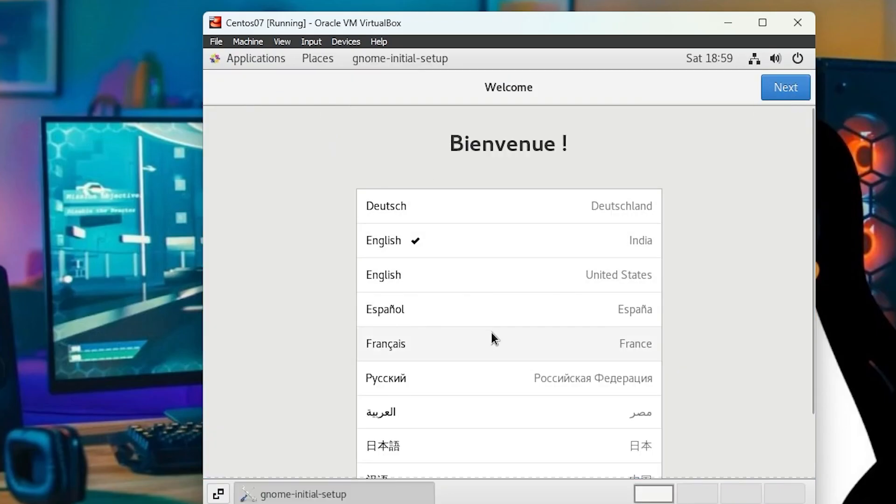
Step: Complete the GNOME setup with English (India), the English (India, with rupee) keyboard and Location Services on, and close the Getting Started guide
{"action": "left_click", "coordinate": [462, 248]}
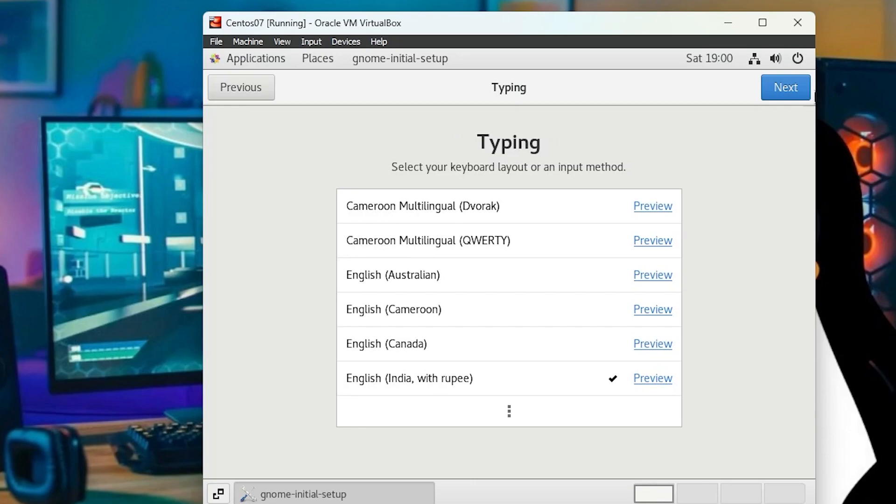
{"action": "left_click", "coordinate": [489, 379]}
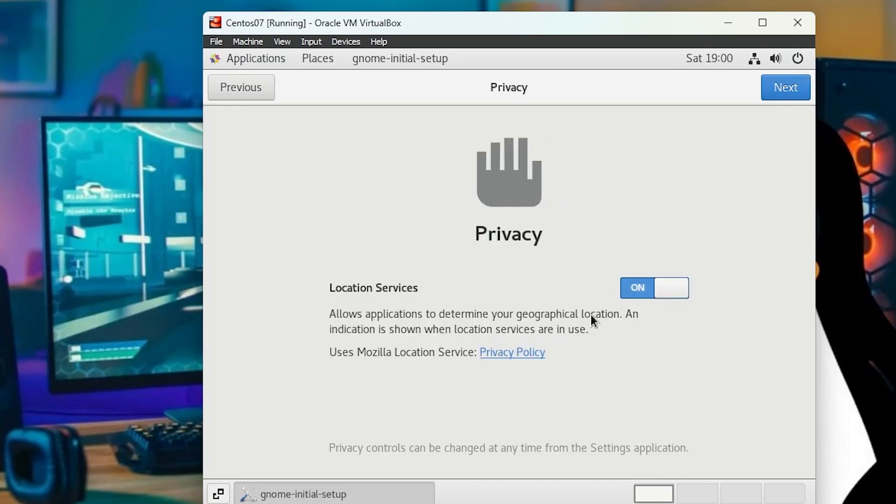
{"action": "left_click", "coordinate": [795, 94]}
{"action": "left_click", "coordinate": [779, 90]}
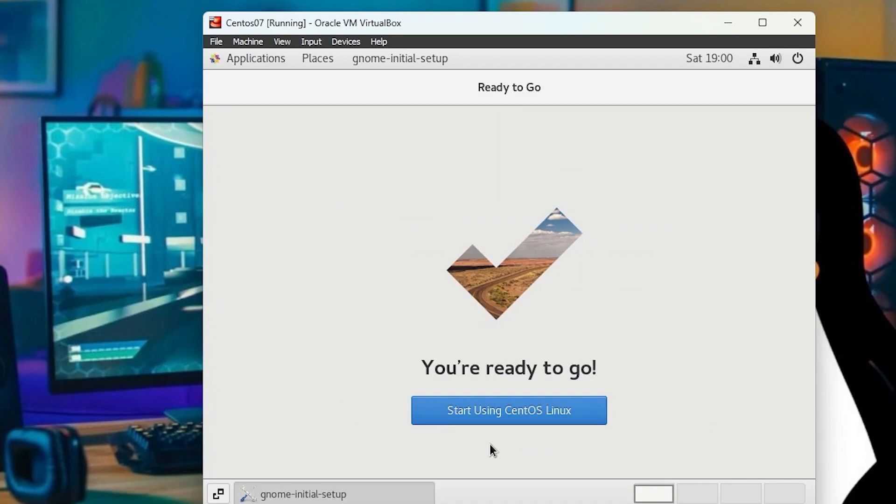
{"action": "left_click", "coordinate": [509, 419]}
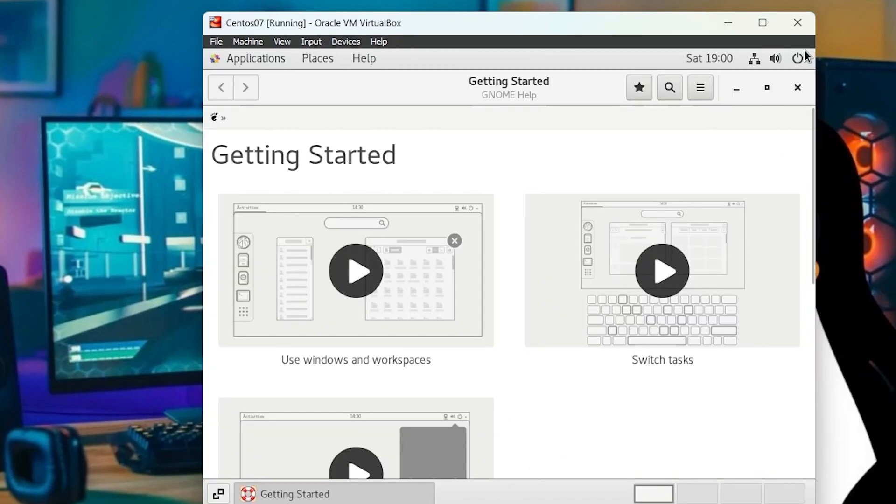
{"action": "left_click", "coordinate": [798, 87]}
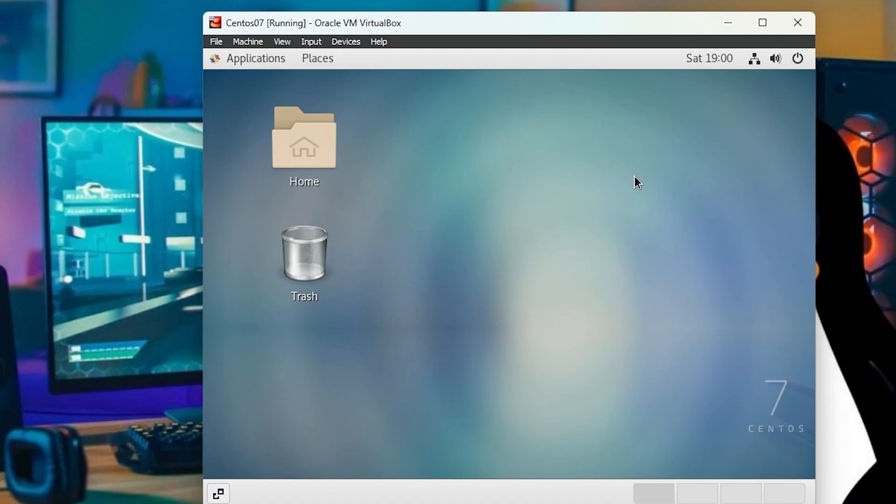
Step: Open a terminal from the desktop and switch to the root user with su, entering the root password
{"action": "right_click", "coordinate": [572, 178]}
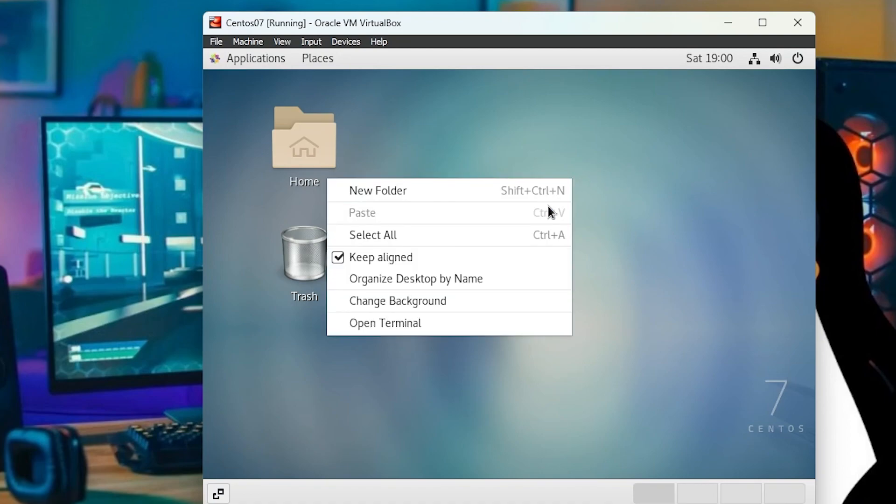
{"action": "left_click", "coordinate": [435, 323]}
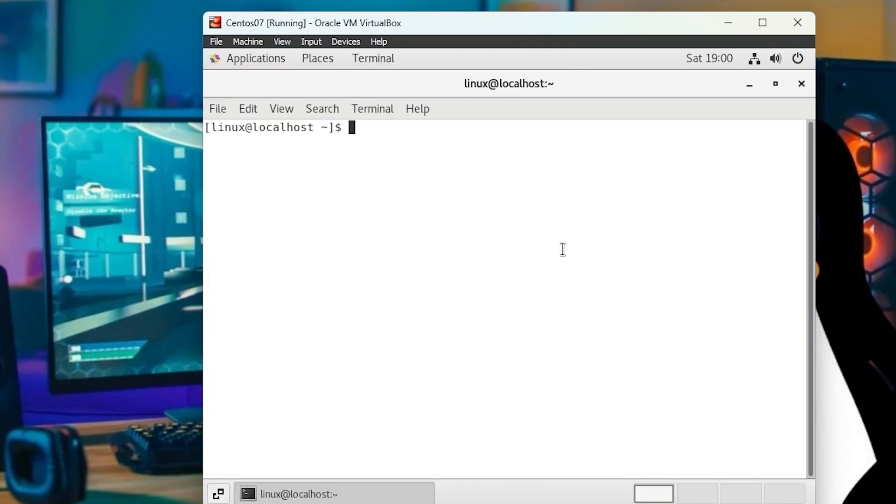
{"action": "type", "text": "su"}
{"action": "key", "text": "Return"}
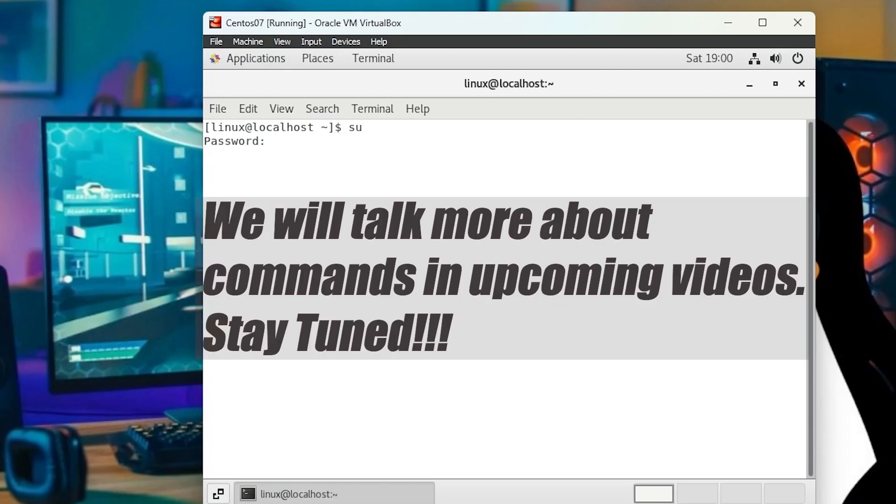
{"action": "key", "text": "Return"}
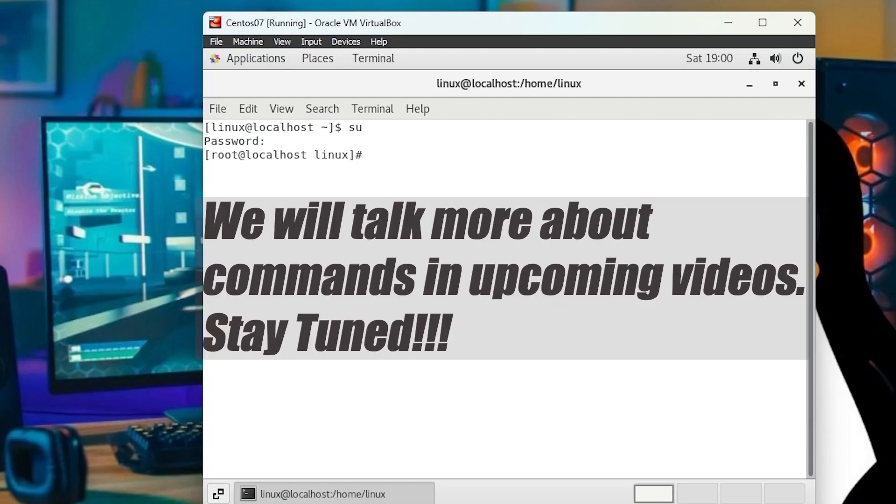